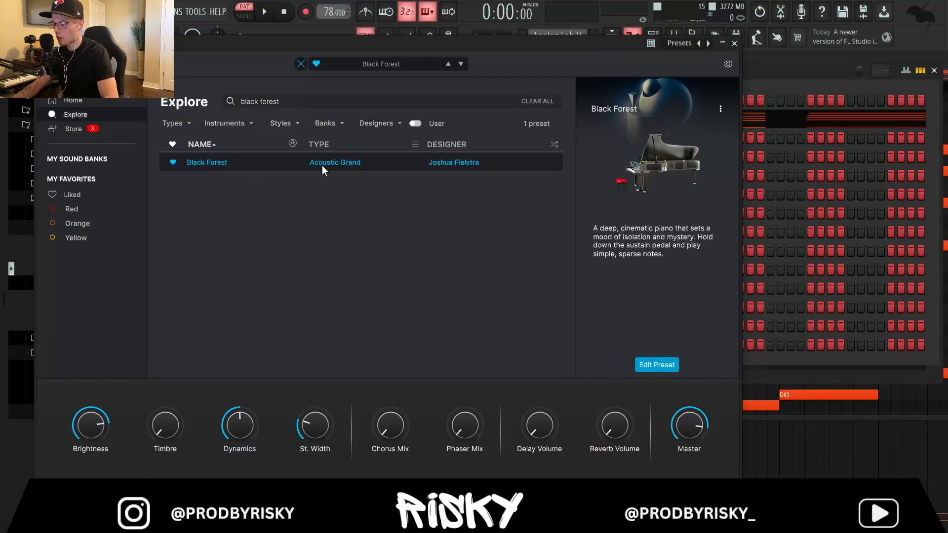
Step: Close the Black Forest preset window and open the notes of the first Analog Lab V channel in the piano roll
click(735, 44)
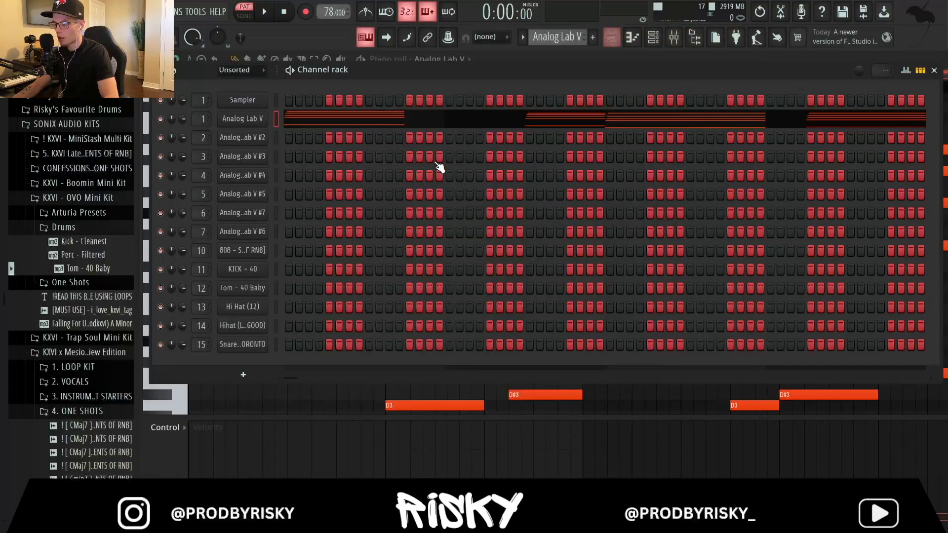
right_click(258, 117)
click(277, 118)
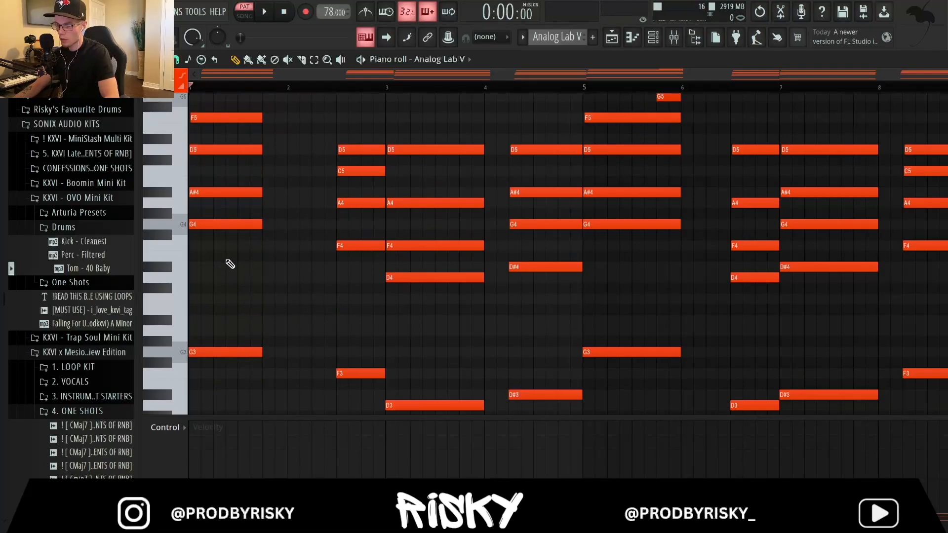
Step: Try adding short G3, G4, A#4, D5 and F5 notes directly after the first chord, and remove them again
click(268, 352)
click(265, 226)
click(266, 192)
click(265, 150)
click(266, 117)
drag(271, 104, 274, 239)
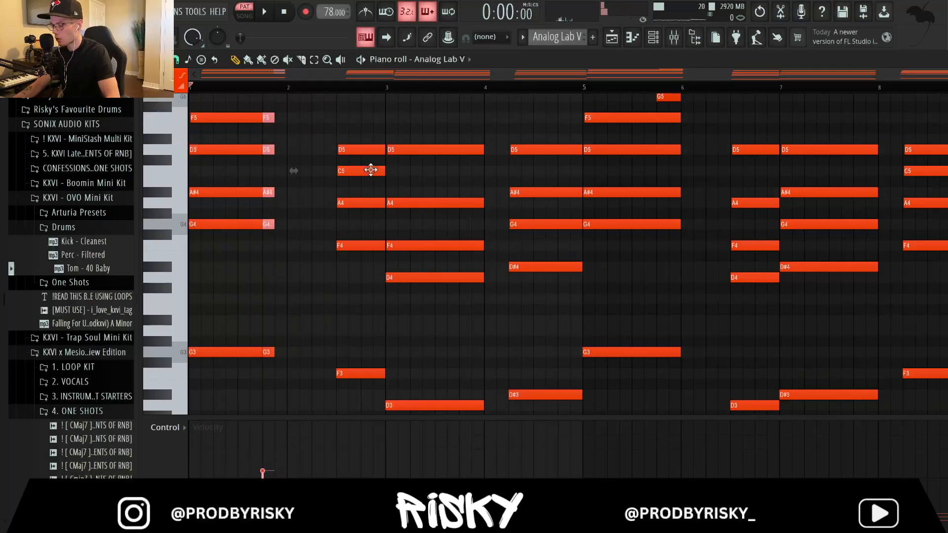
key(Delete)
right_click(265, 352)
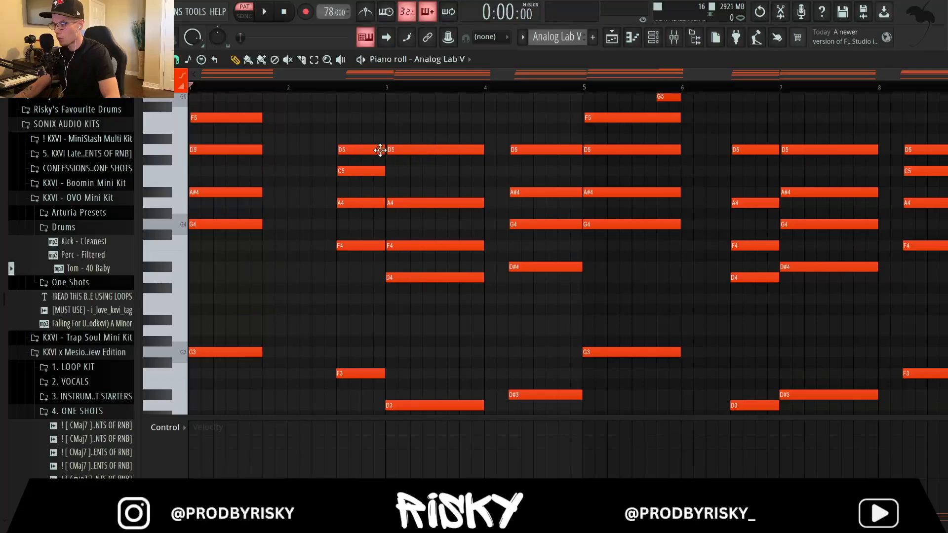
Step: Examine the piano chord progression across the whole pattern and play it back
scroll(419, 267, down, 3)
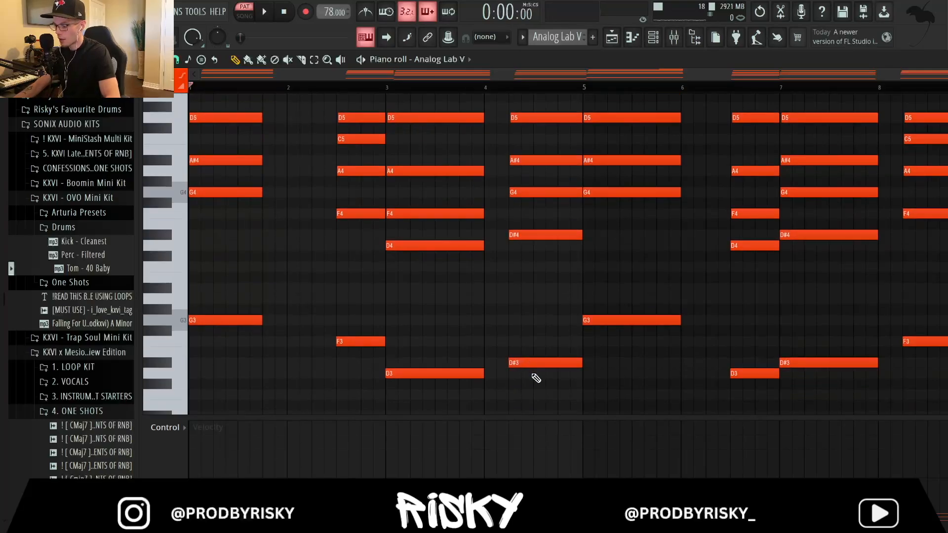
scroll(518, 145, up, 2)
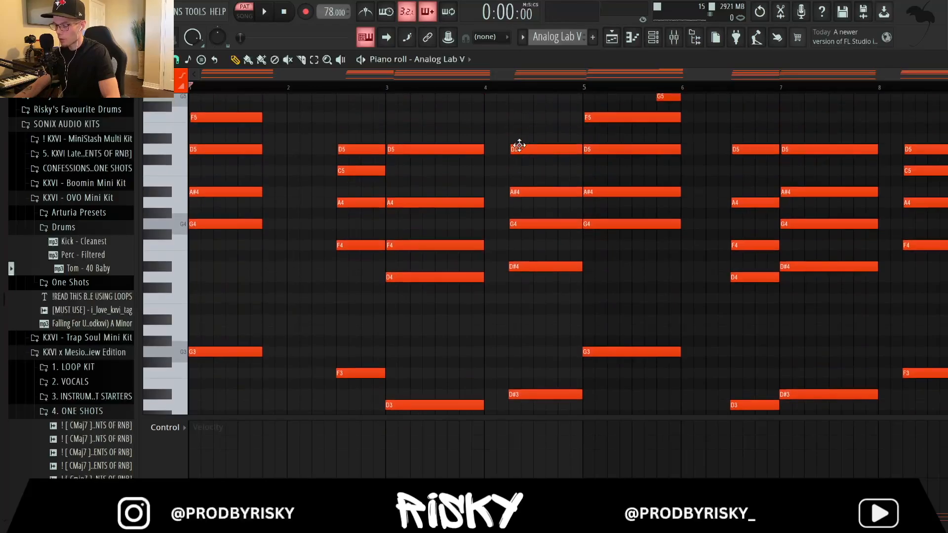
scroll(409, 352, right, 3)
scroll(408, 342, down, 3)
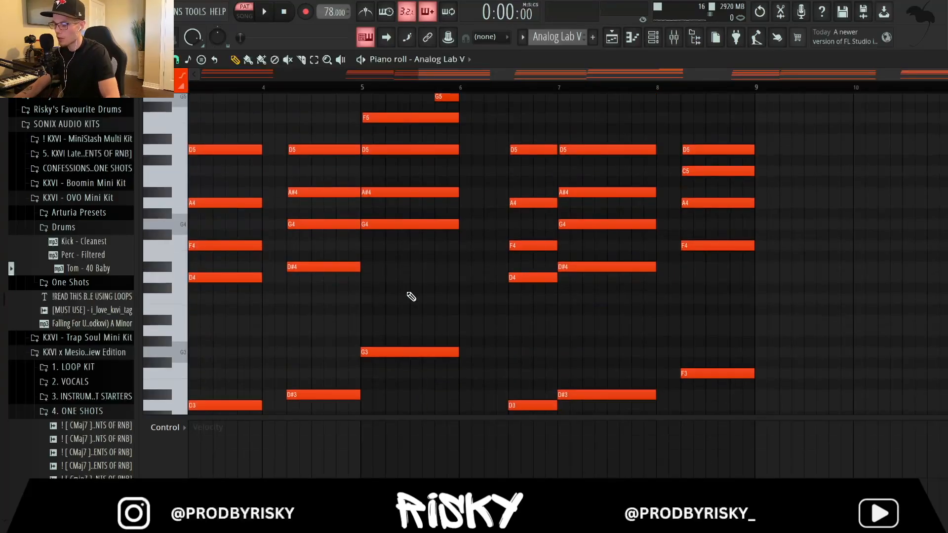
scroll(415, 214, down, 3)
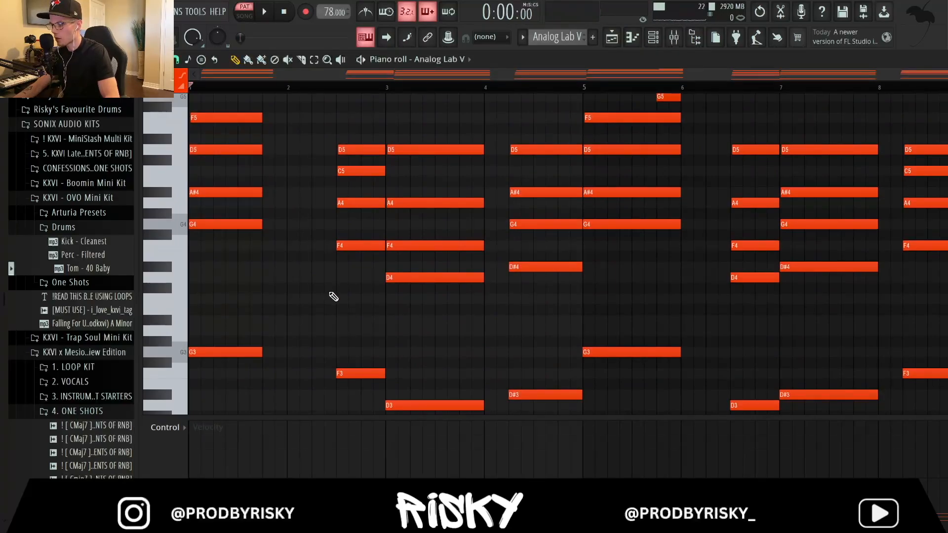
key(space)
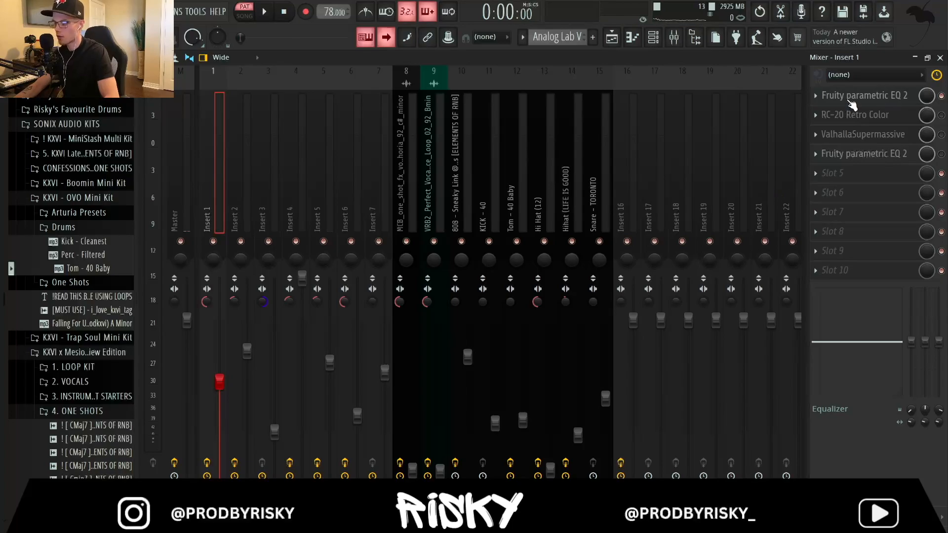
Step: Review the effects on mixer Insert 1: both parametric EQs, RC-20 Retro Color and ValhallaSupermassive
click(849, 96)
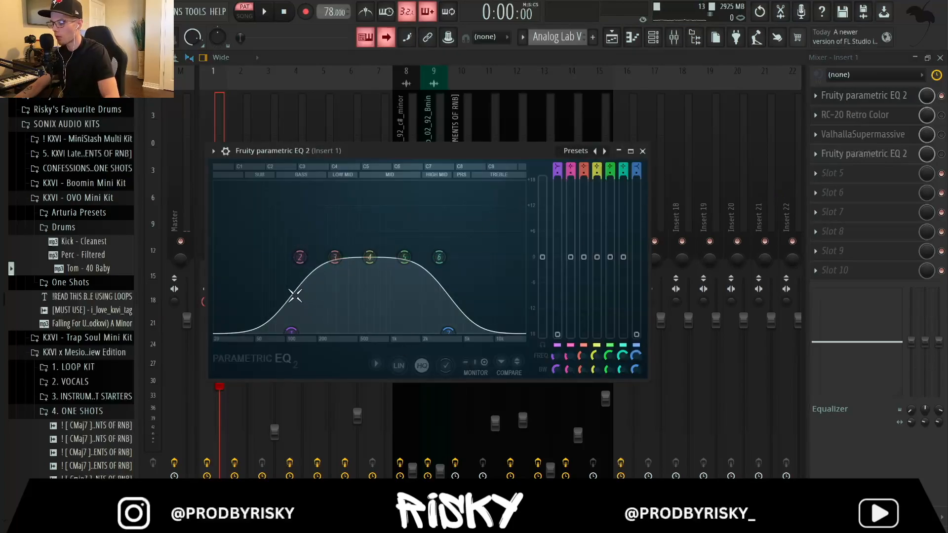
click(642, 151)
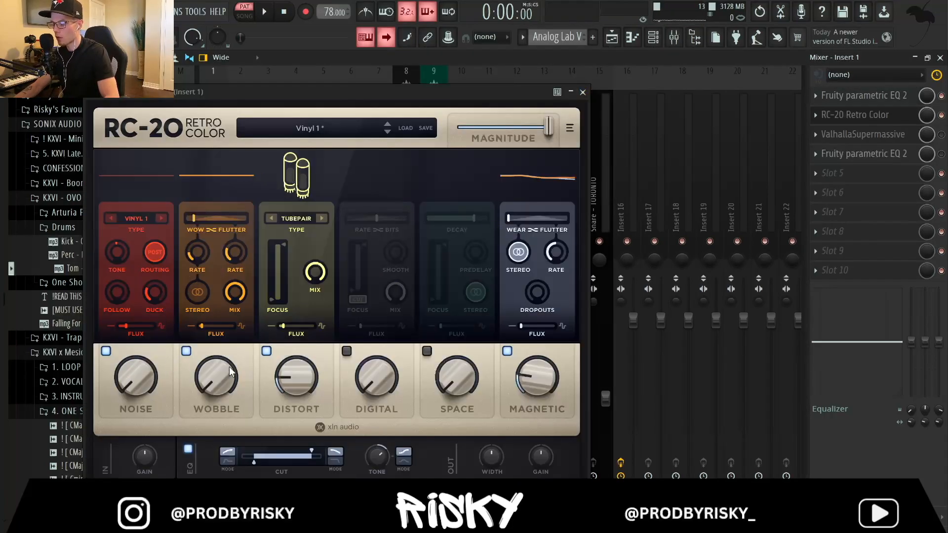
click(583, 92)
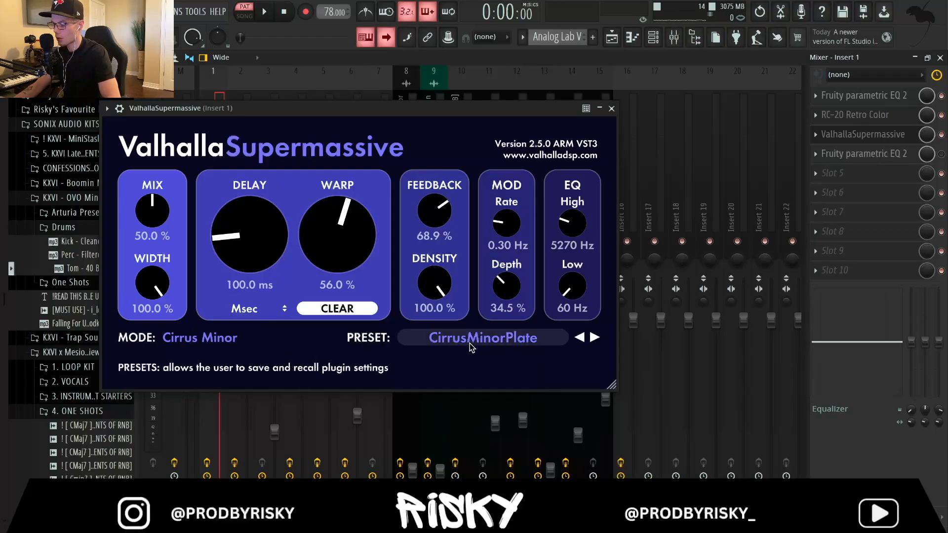
click(611, 108)
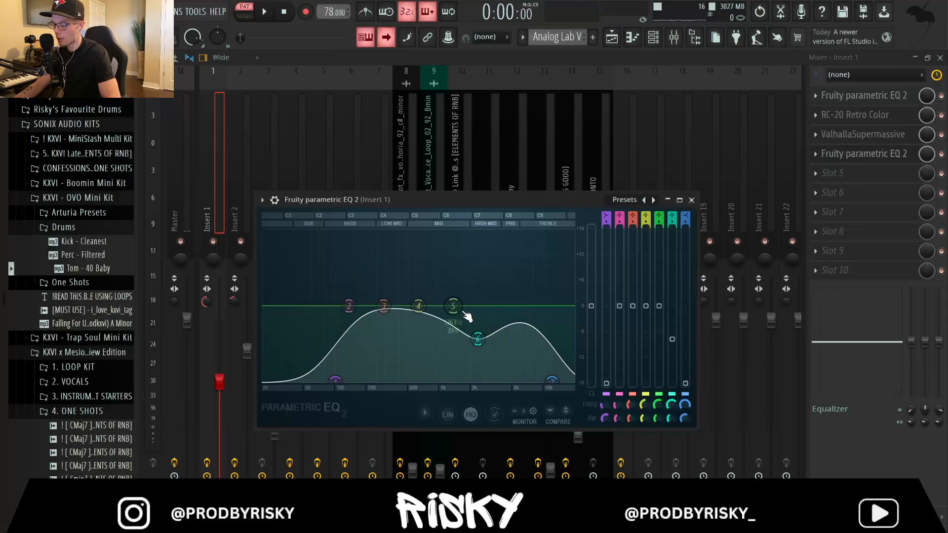
click(688, 200)
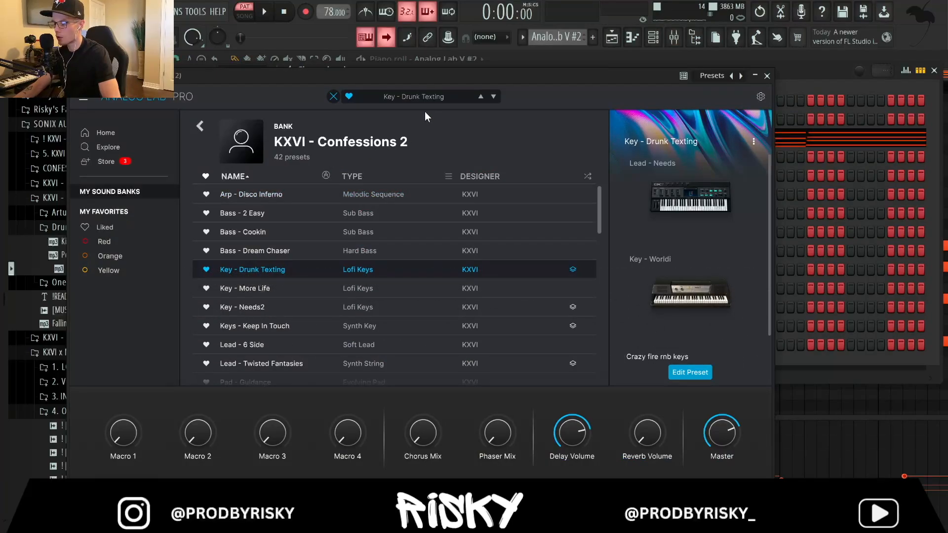
Step: Close the Key - Drunk Texting preset window and show the Analog Lab V #2 chords in the piano roll
click(757, 75)
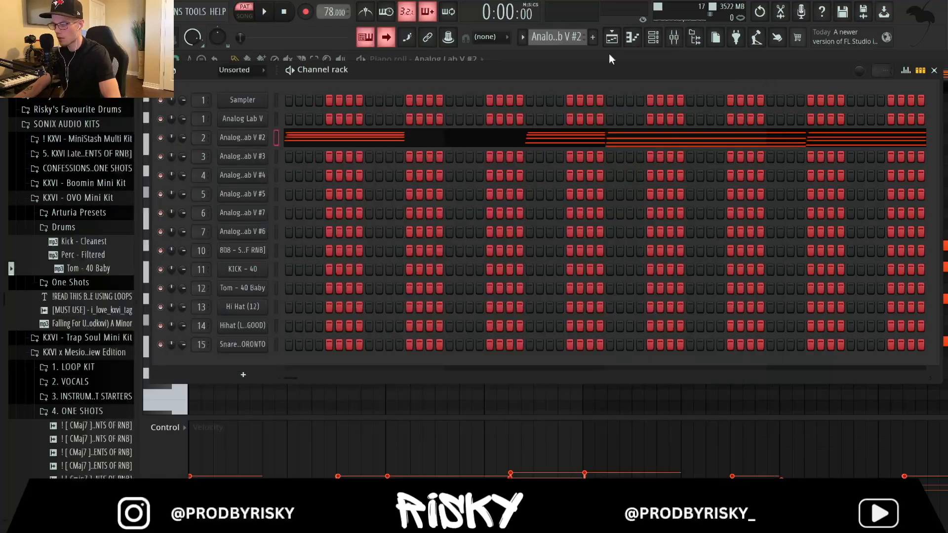
right_click(252, 140)
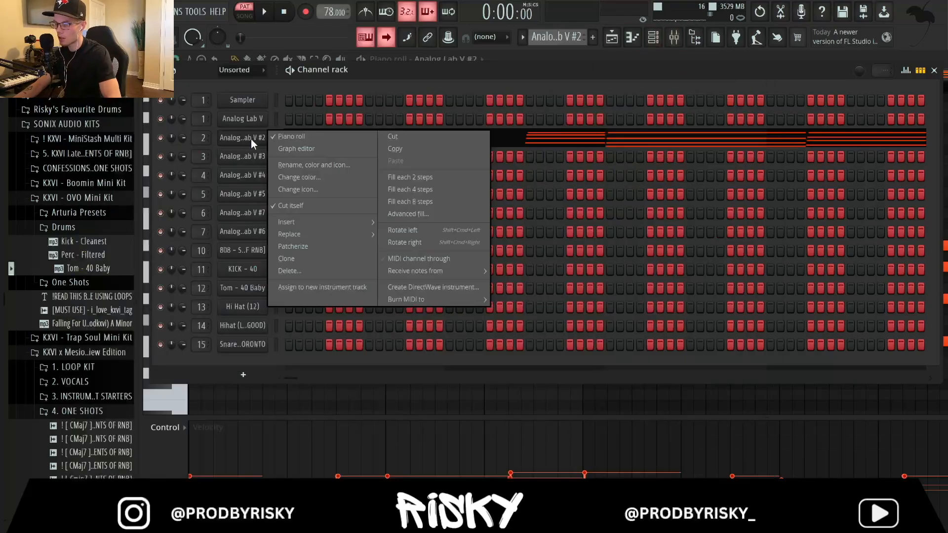
click(291, 136)
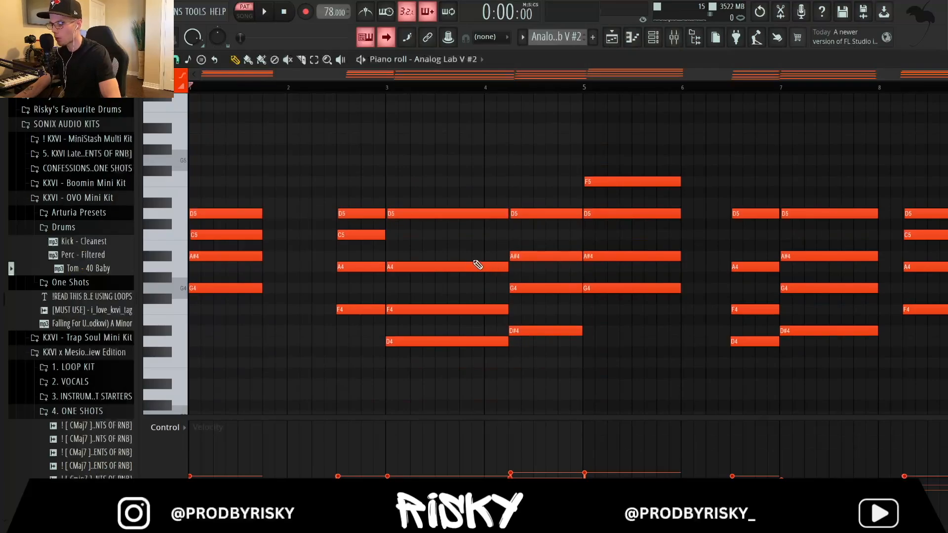
Step: Check the parametric EQ on mixer Insert 2, return to the Analog Lab V #2 chords and play them
key(F9)
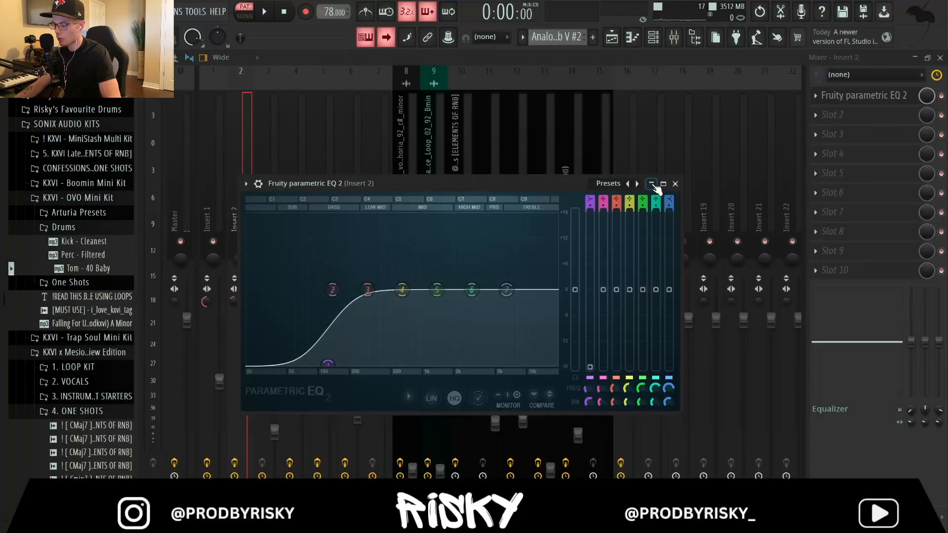
click(652, 184)
click(632, 37)
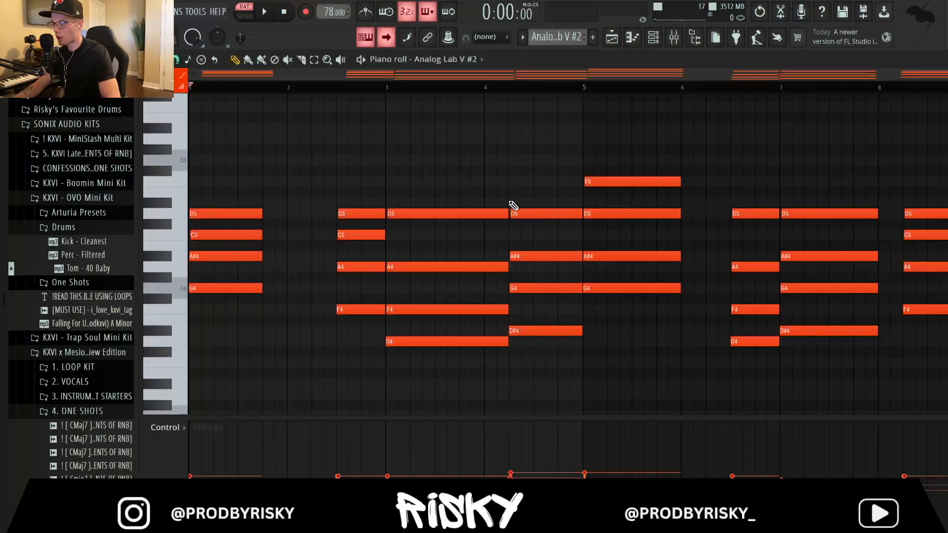
key(space)
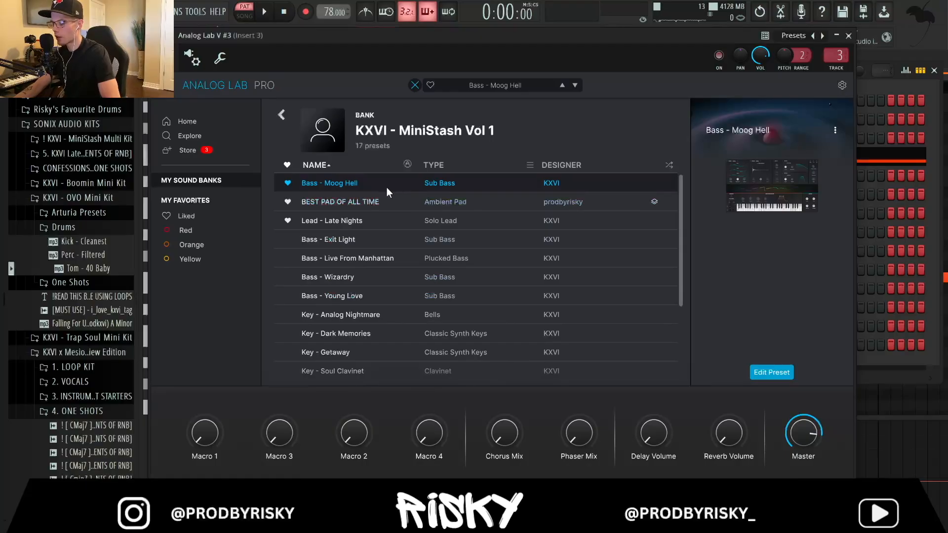
Step: Close the Bass - Moog Hell preset window, show the Analog Lab V #3 bass notes and play them
click(849, 36)
click(439, 157)
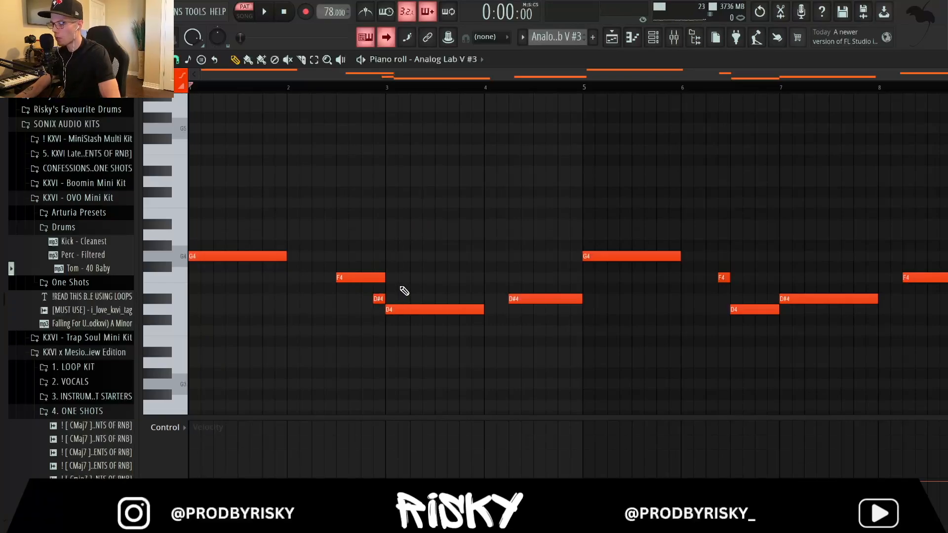
key(space)
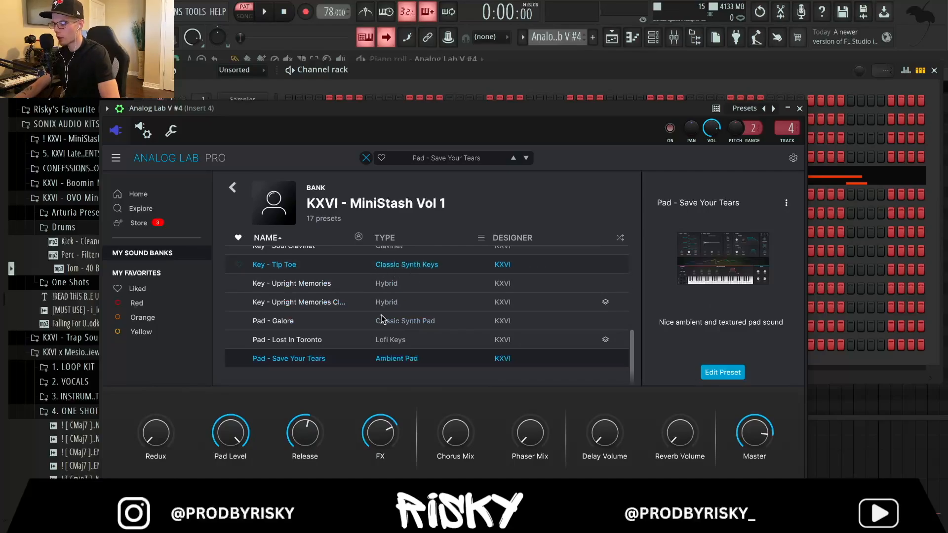
Step: Show the Analog Lab V #4 pad melody in the piano roll, play it and stop playback
click(655, 38)
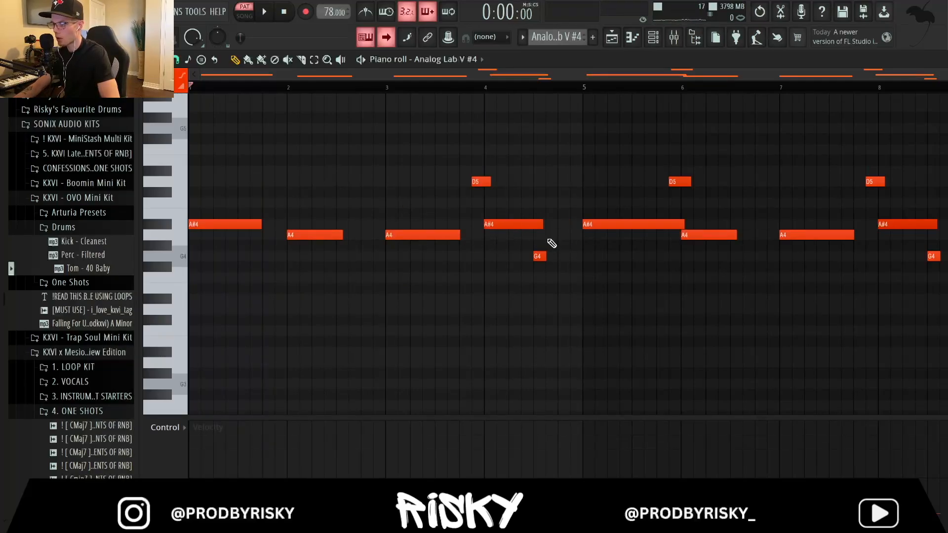
key(space)
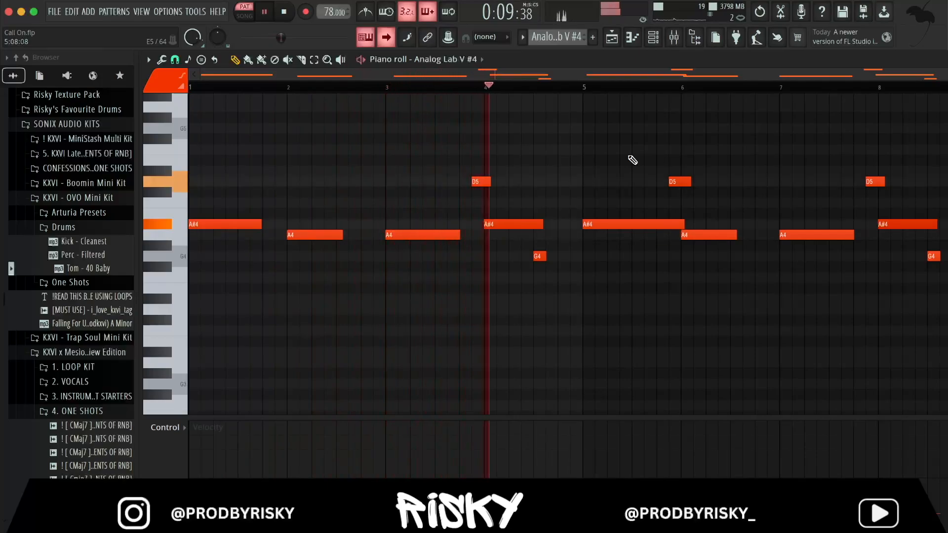
key(space)
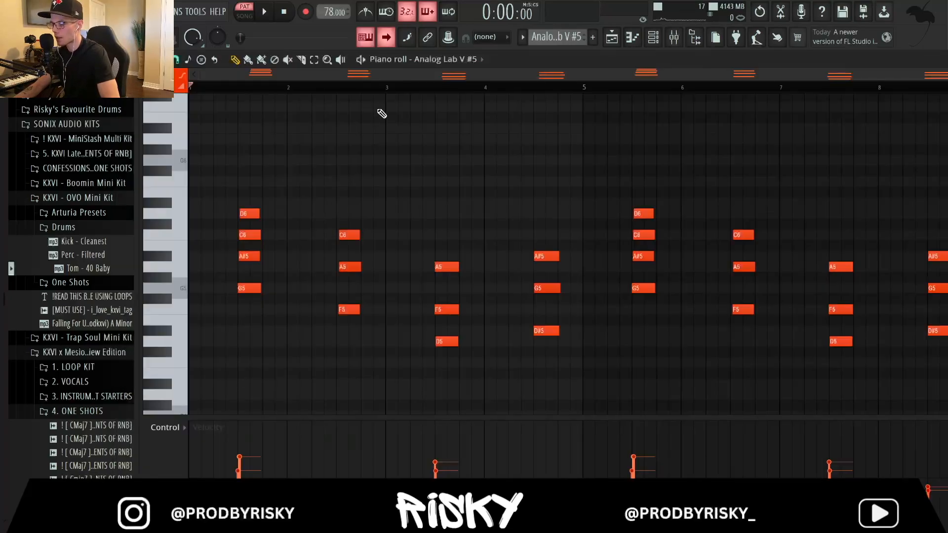
Step: Look through the short Analog Lab V #5 chords in the piano roll and play them
drag(383, 76, 421, 76)
scroll(324, 239, left, 2)
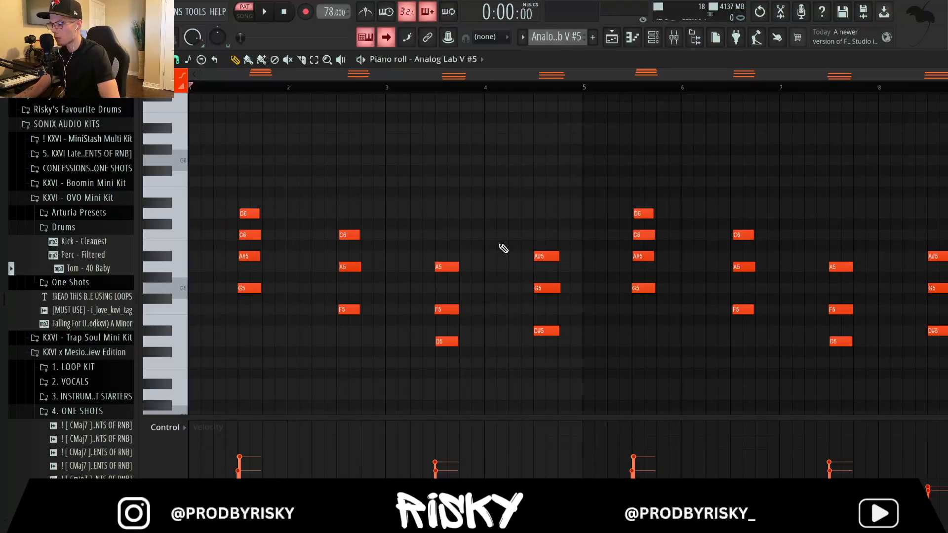
key(space)
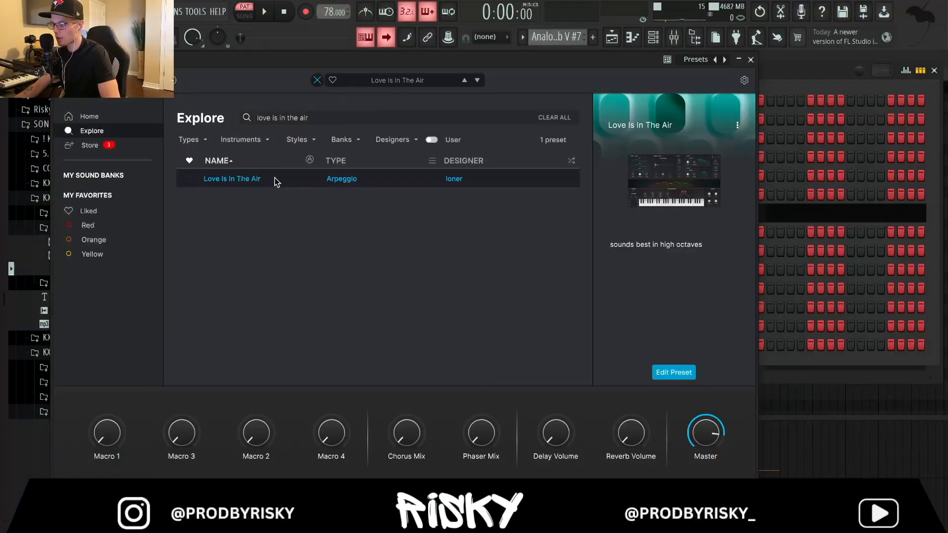
Step: Close the Love Is In The Air preset window, audition the Analog Lab V #7 notes, and open its mixer track's first effect
click(750, 60)
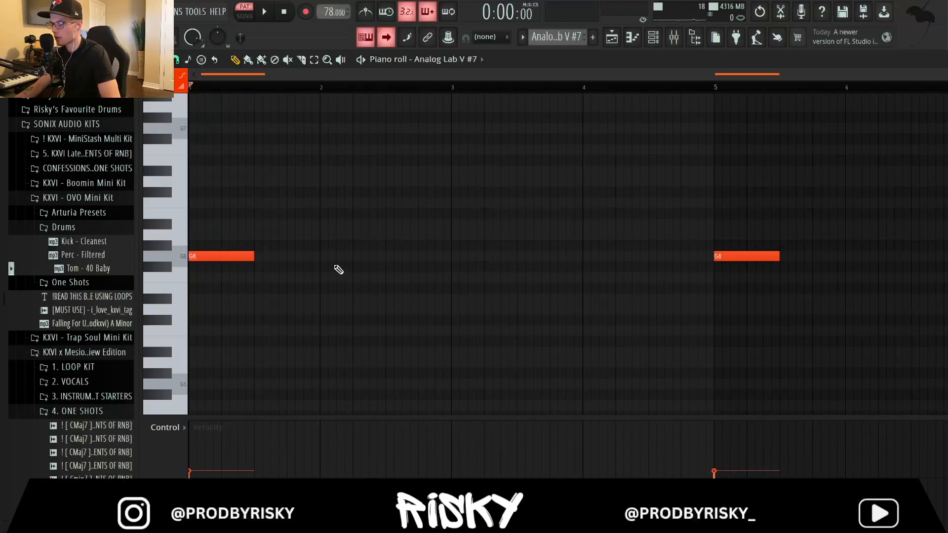
key(space)
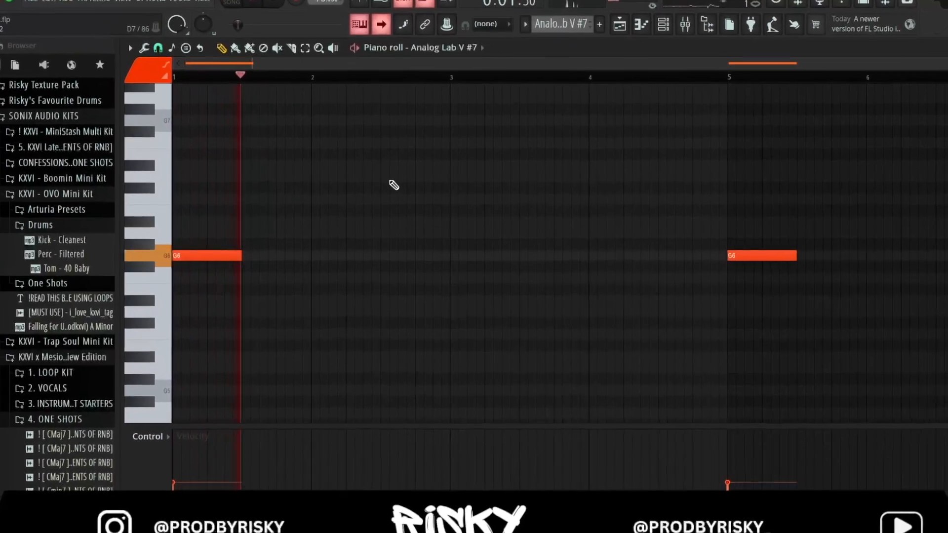
key(space)
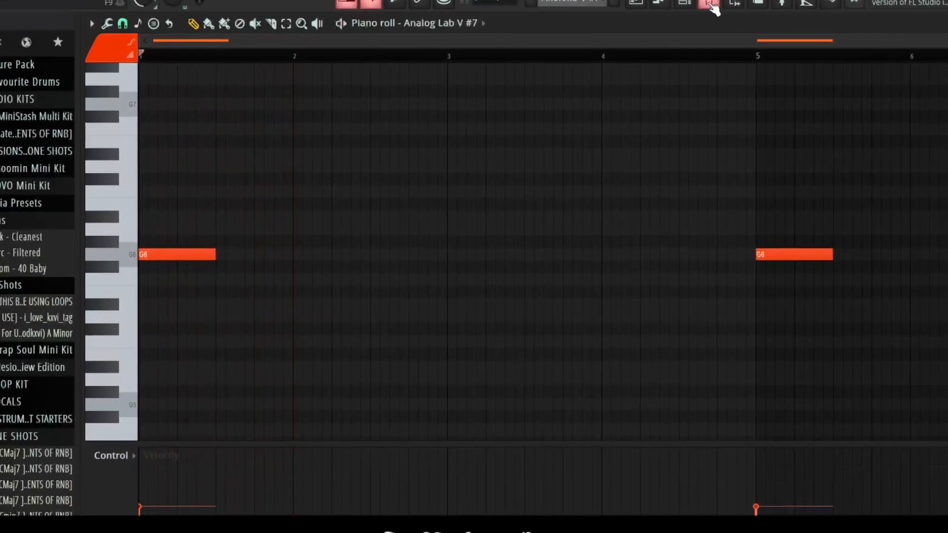
click(711, 4)
click(864, 96)
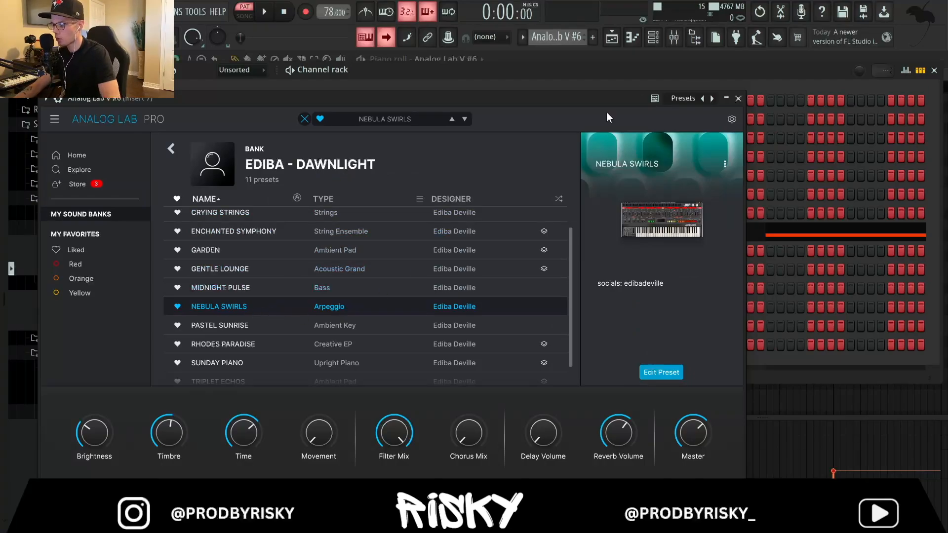
Step: Close the NEBULA SWIRLS preset window and play the Analog Lab V #6 notes from the piano roll
click(739, 97)
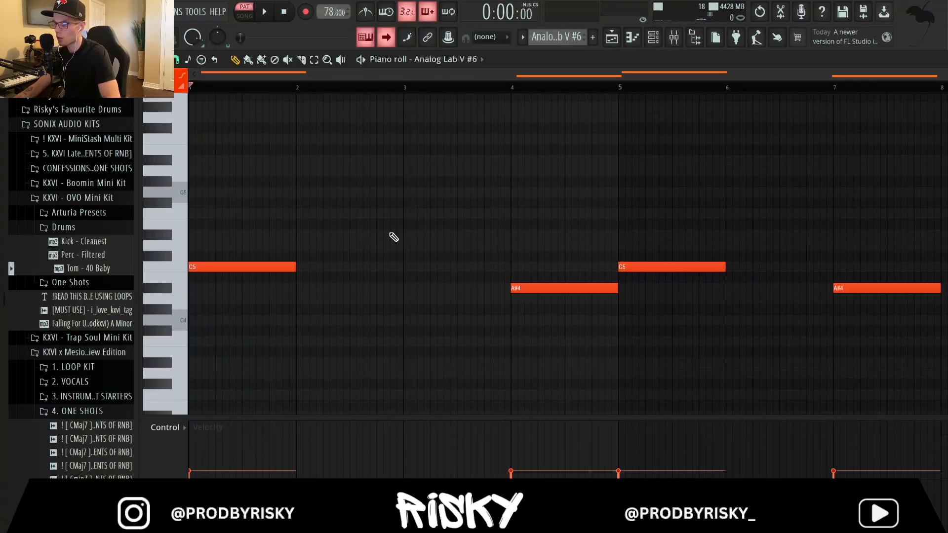
key(space)
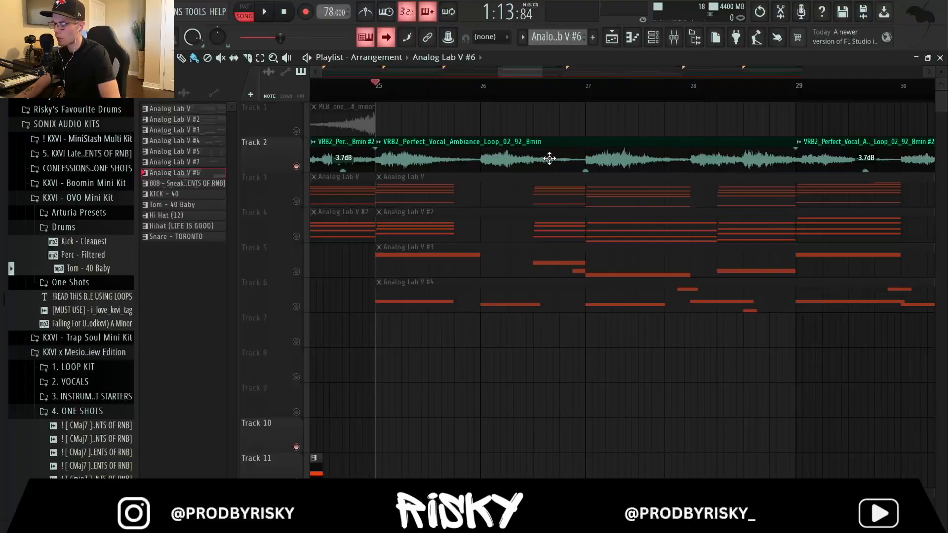
Step: Check which effects are loaded on the vocal ambiance loop's mixer track and return to the playlist
scroll(583, 158, down, 2)
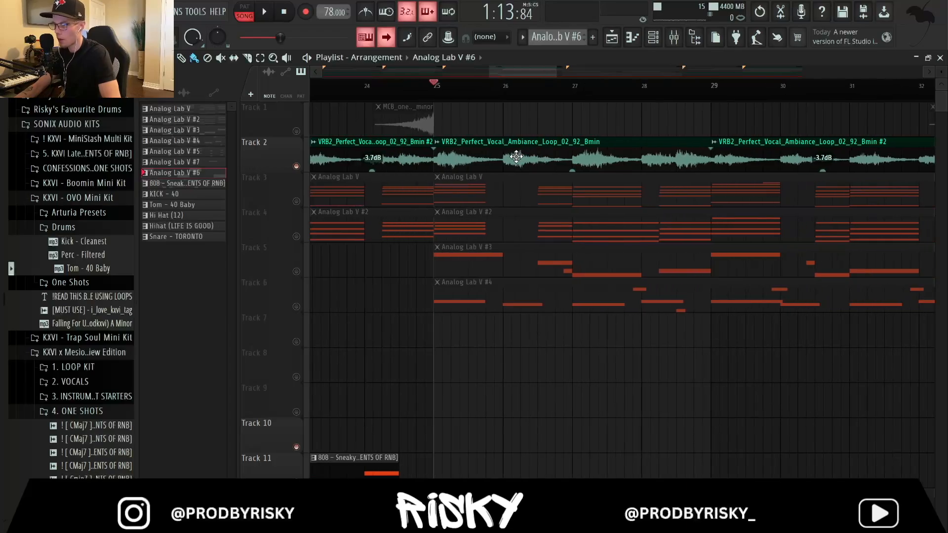
click(672, 40)
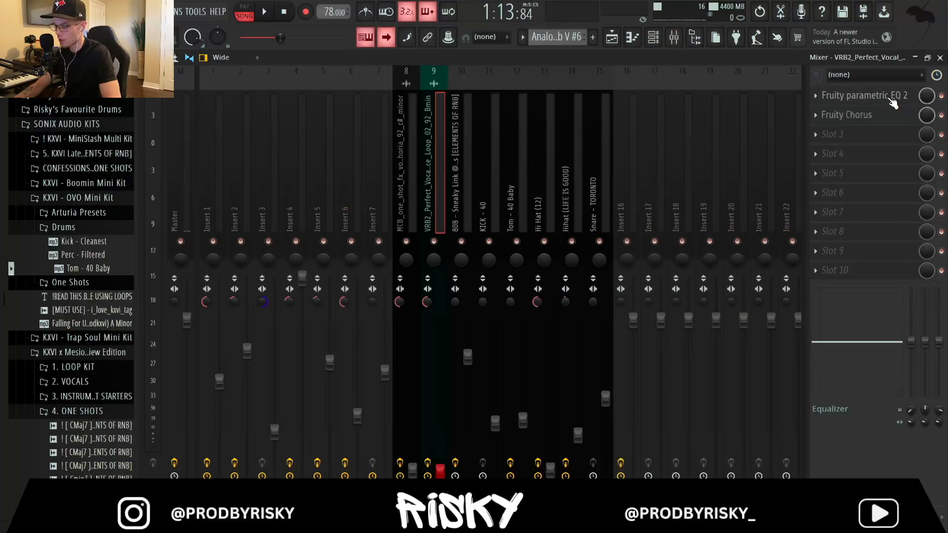
click(612, 37)
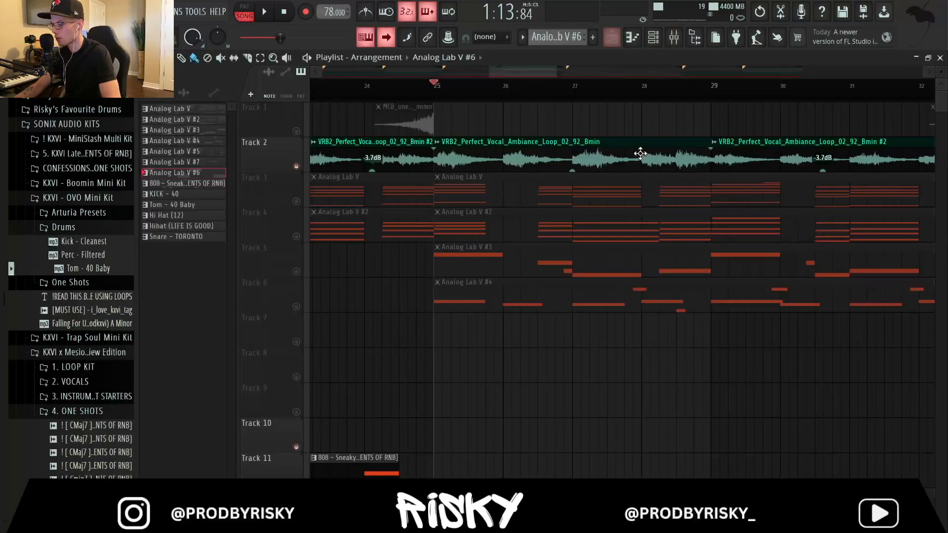
Step: Open the reversed euphoria vocal one-shot on Track 1, check its time-stretching pitch setting, and close its window
scroll(521, 149, down, 5)
scroll(516, 149, up, 3)
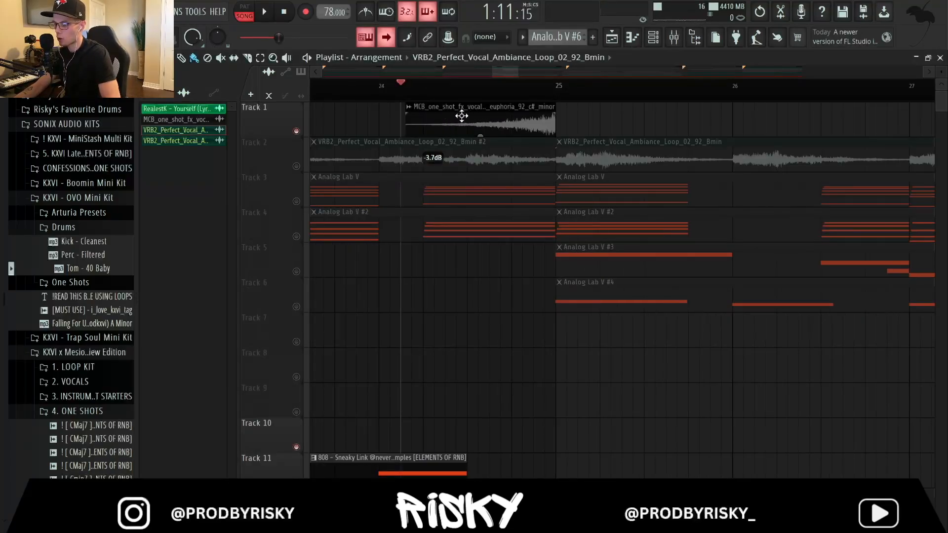
double_click(525, 126)
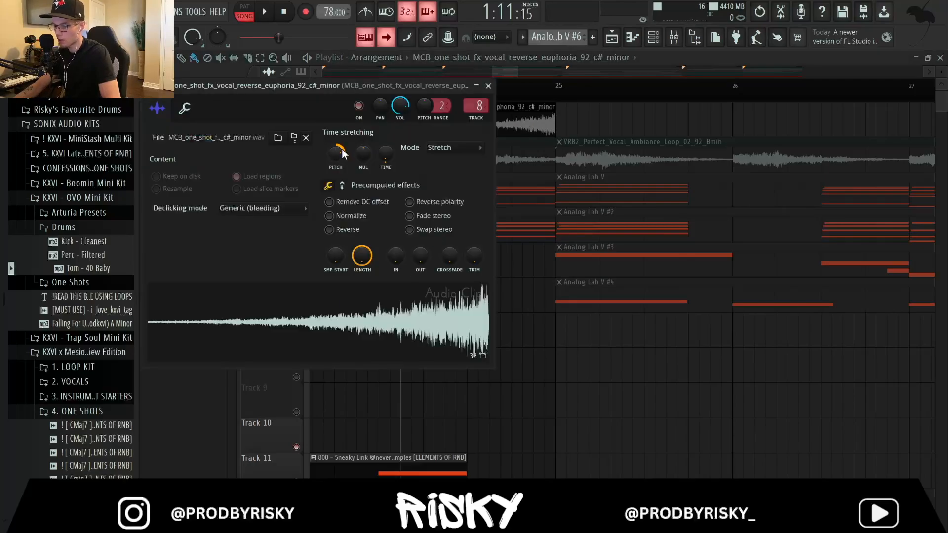
click(490, 86)
Step: Examine where the reversed vocal clips sit in the arrangement ahead of each section, together with the Delay 3 mix level automation
scroll(499, 173, down, 8)
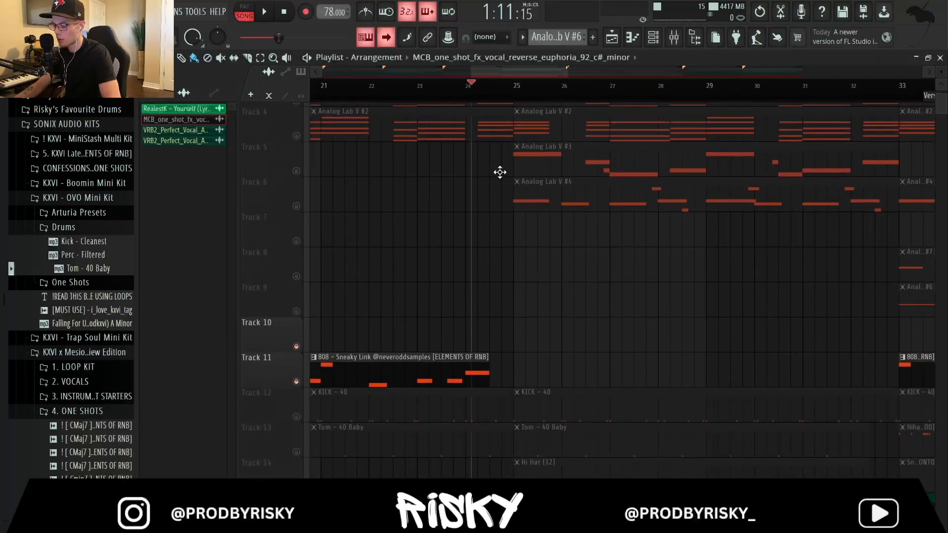
scroll(784, 327, up, 1)
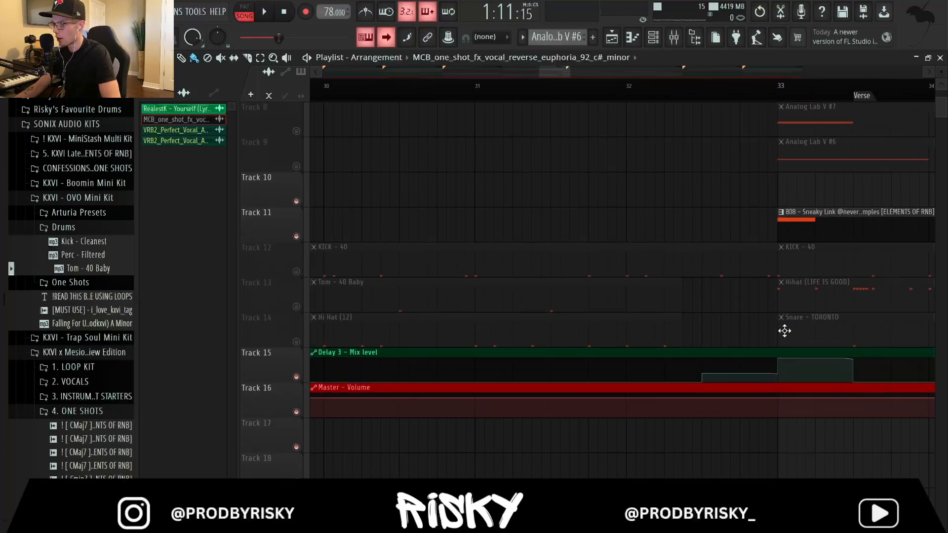
scroll(786, 353, up, 7)
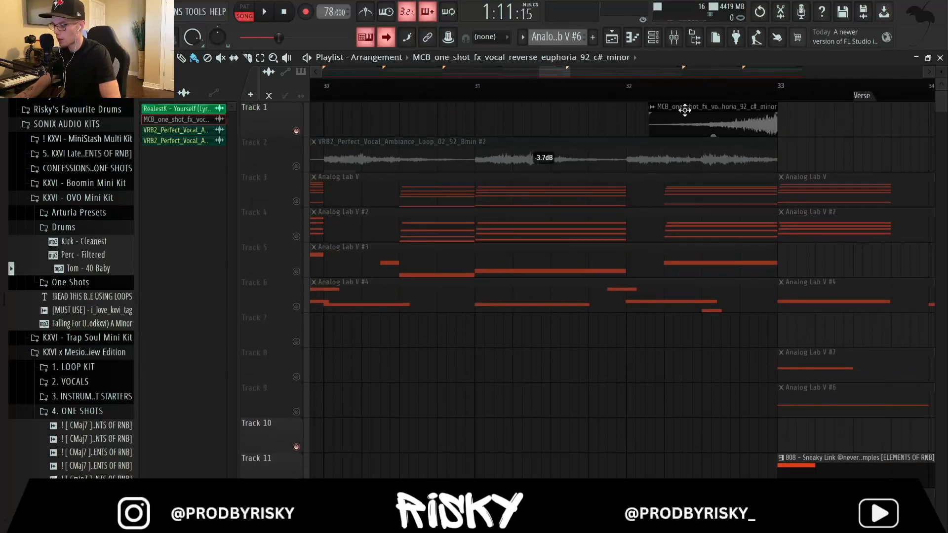
scroll(692, 177, down, 5)
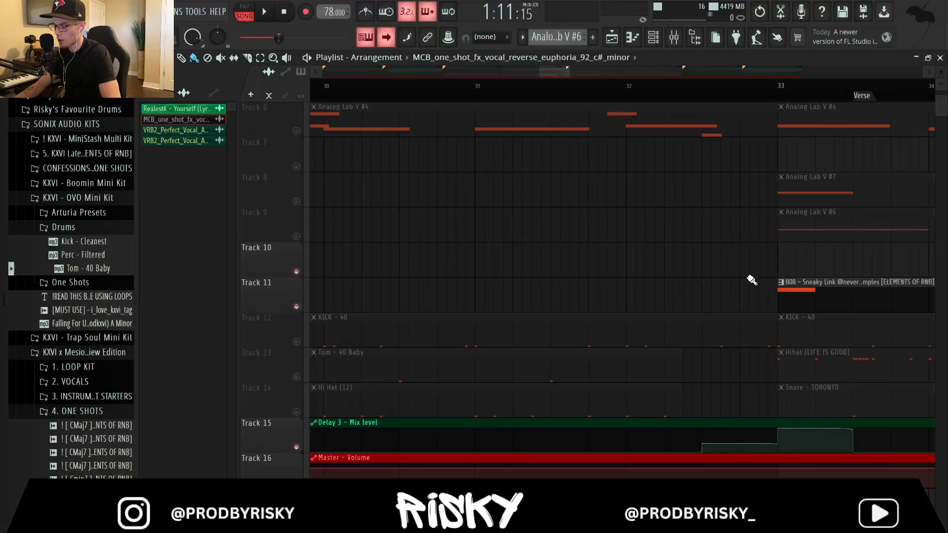
scroll(751, 281, up, 5)
scroll(737, 137, down, 3)
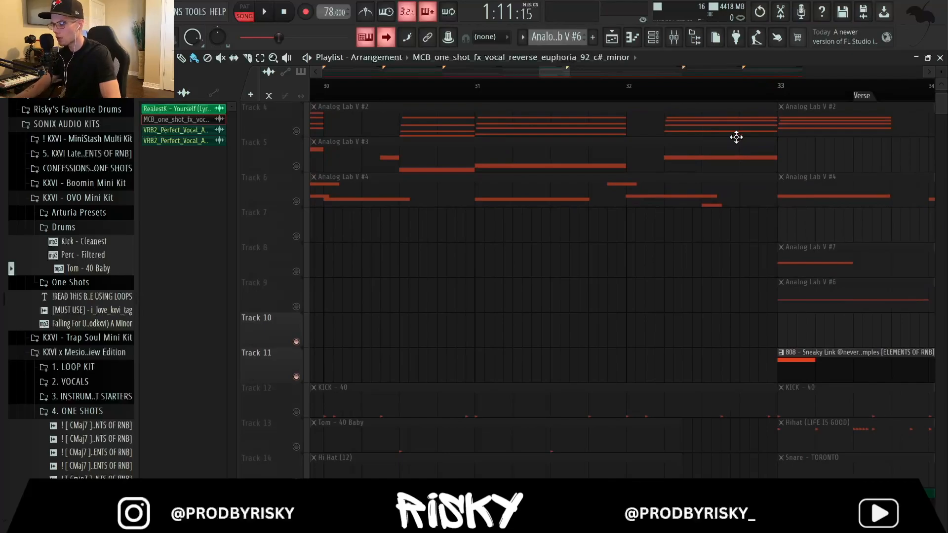
scroll(727, 149, up, 3)
scroll(724, 155, down, 5)
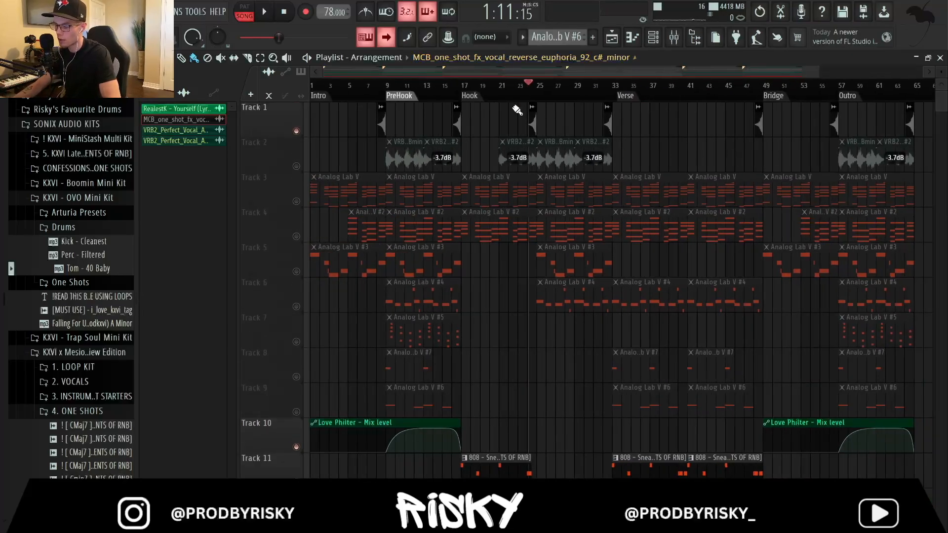
scroll(518, 108, up, 5)
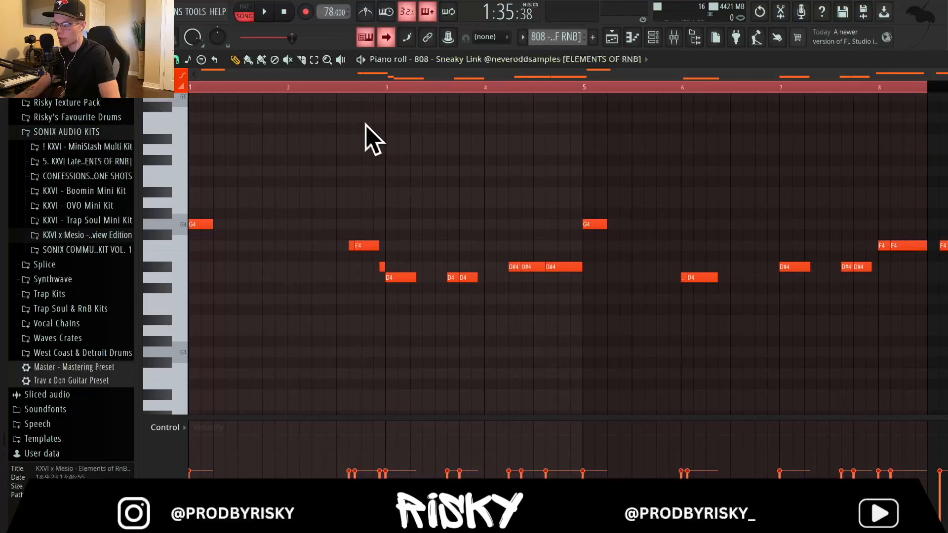
Step: Look through the 808 - Sneaky Link notes in the piano roll and play the 808 and KICK - 40 patterns
scroll(271, 187, down, 3)
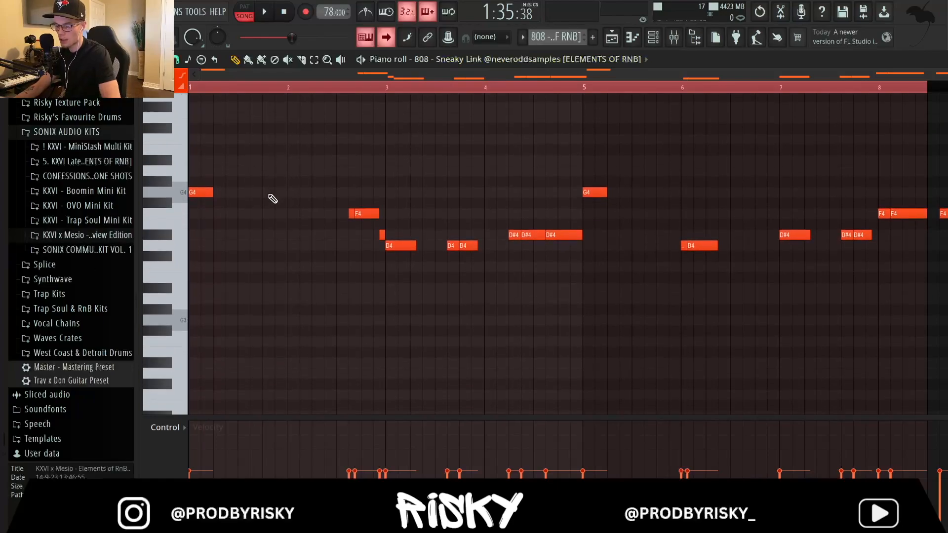
scroll(287, 198, up, 4)
scroll(463, 79, right, 2)
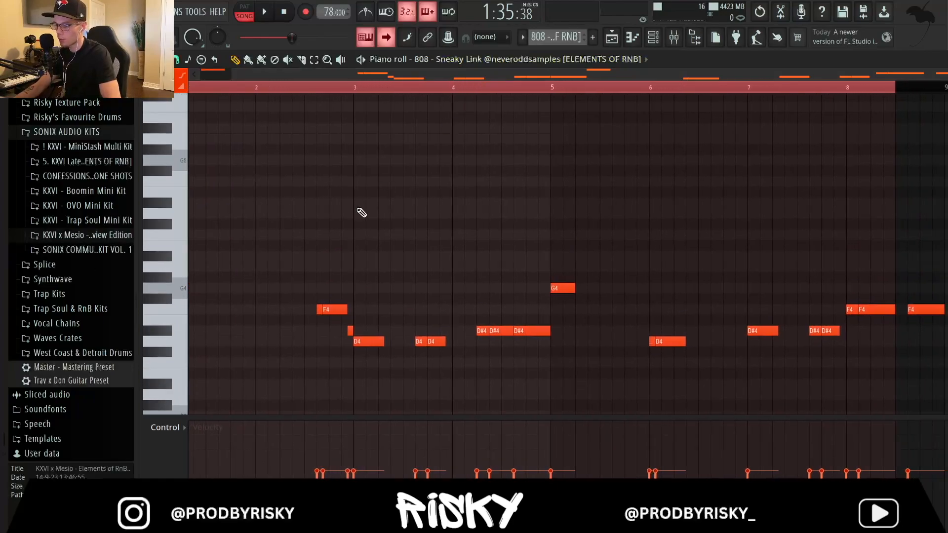
scroll(358, 211, down, 3)
scroll(356, 210, left, 2)
scroll(335, 218, up, 1)
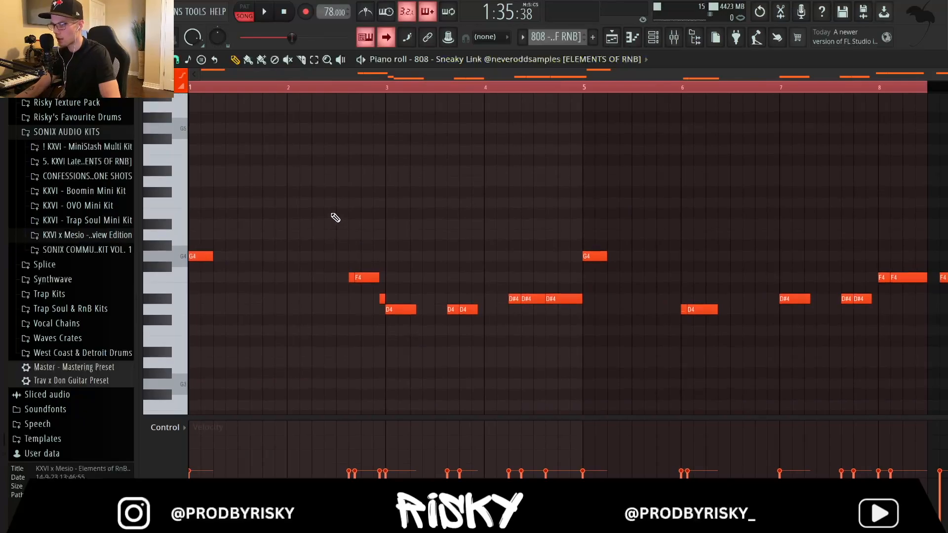
key(space)
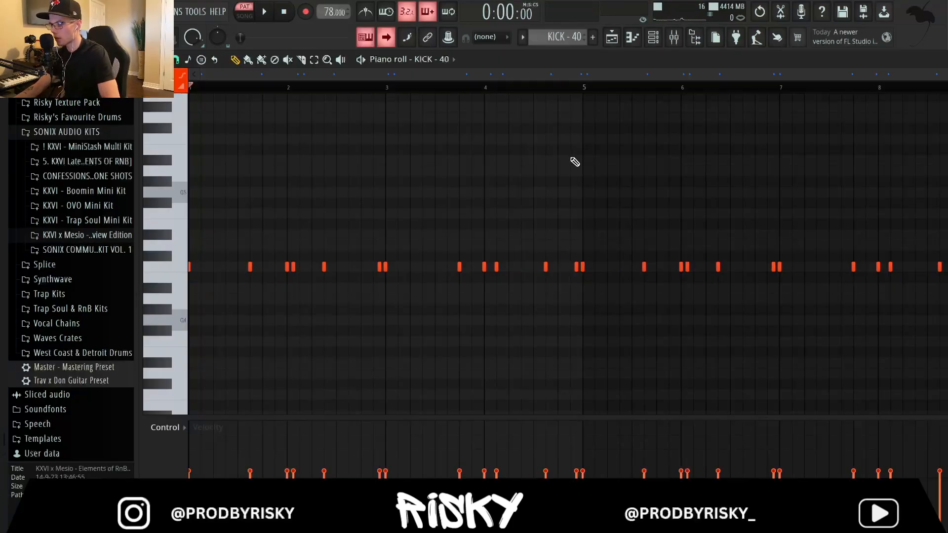
key(space)
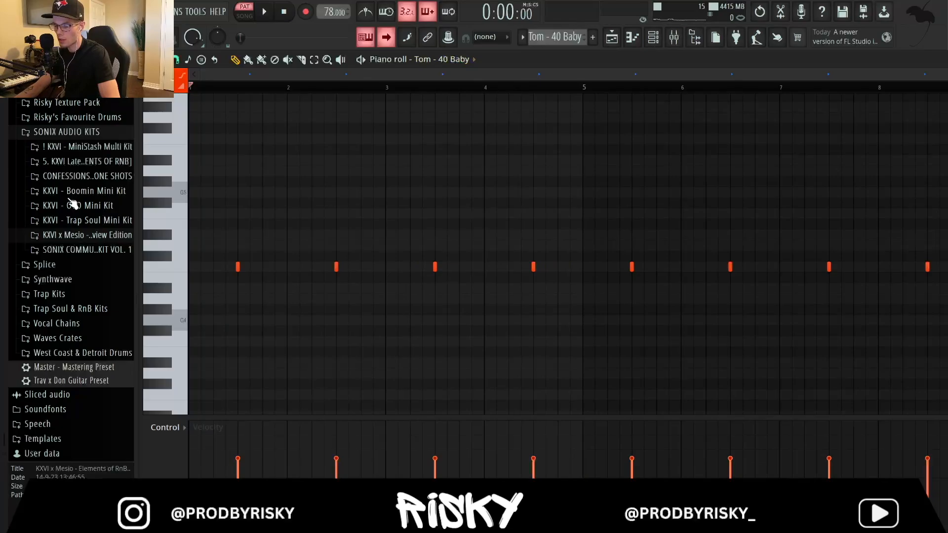
Step: Expand the KXVI - OVO Mini Kit folder to show the Tom - 40 Baby sample and play the tom pattern
click(74, 207)
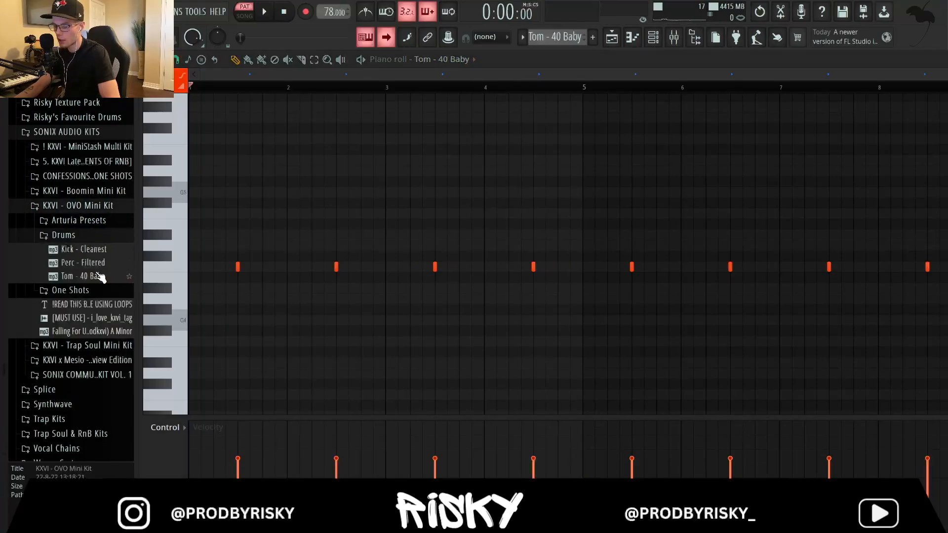
scroll(192, 239, down, 2)
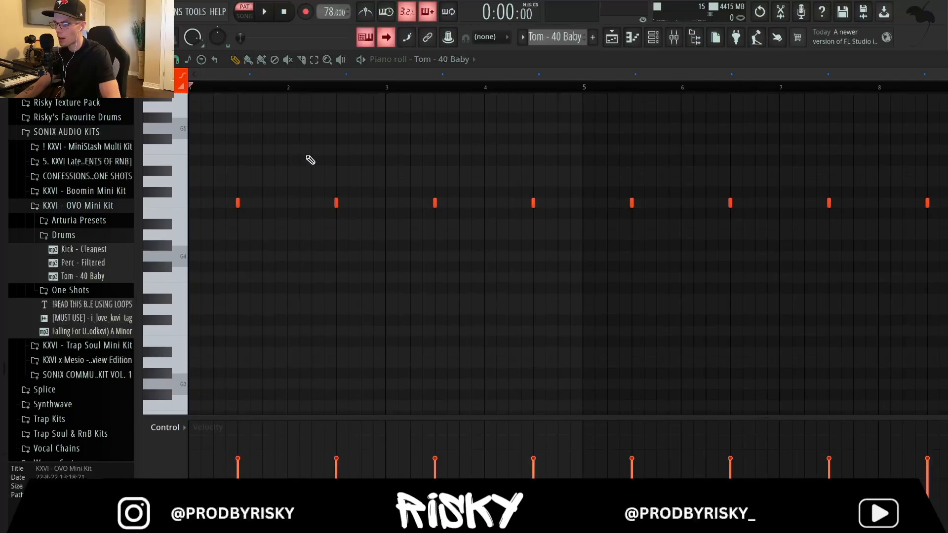
key(space)
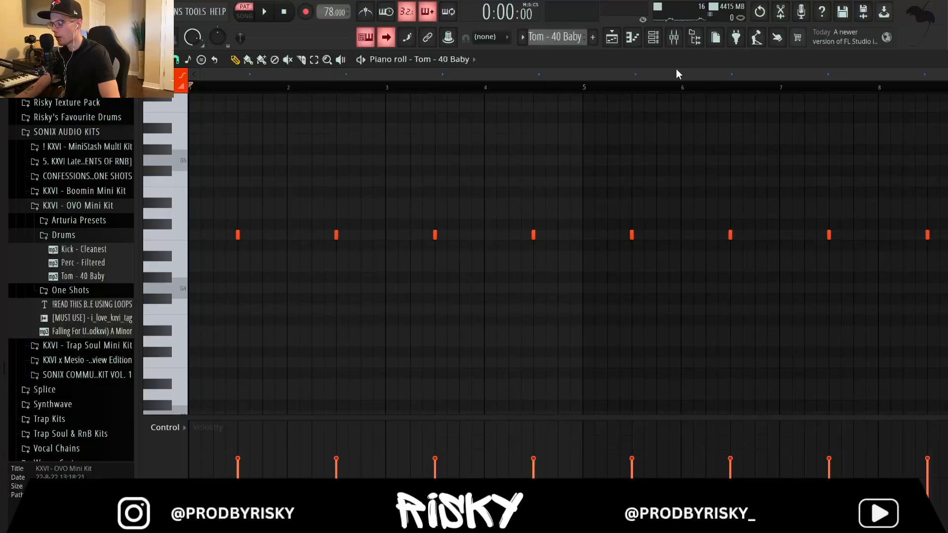
Step: Audition the Tom - 40 Baby sample and view the Fruity Reeverb 2, Love Philter and Parametric EQ 2 settings on its mixer track
click(674, 37)
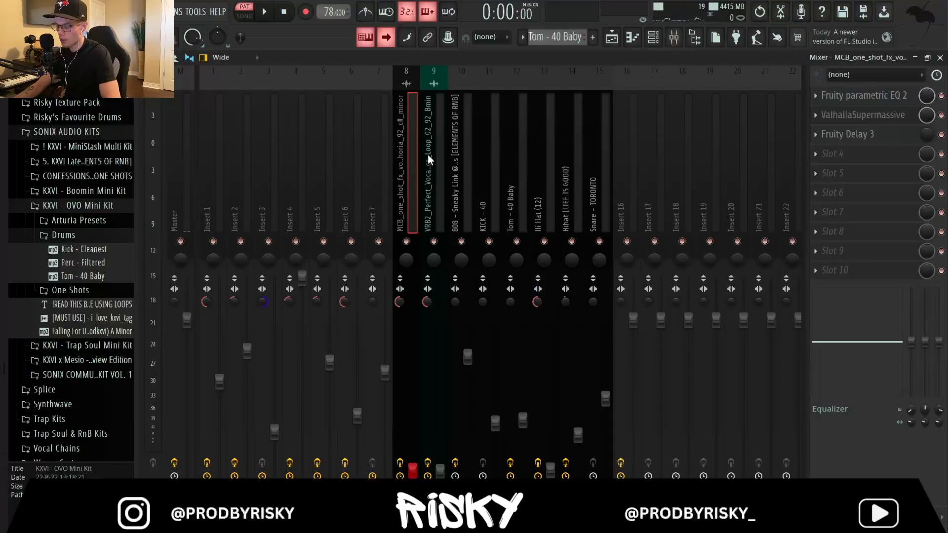
click(521, 210)
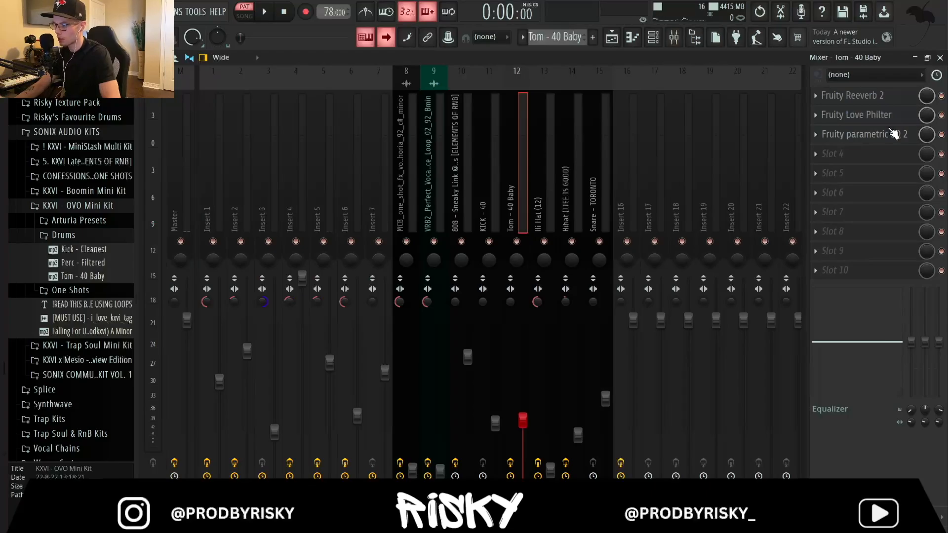
click(65, 276)
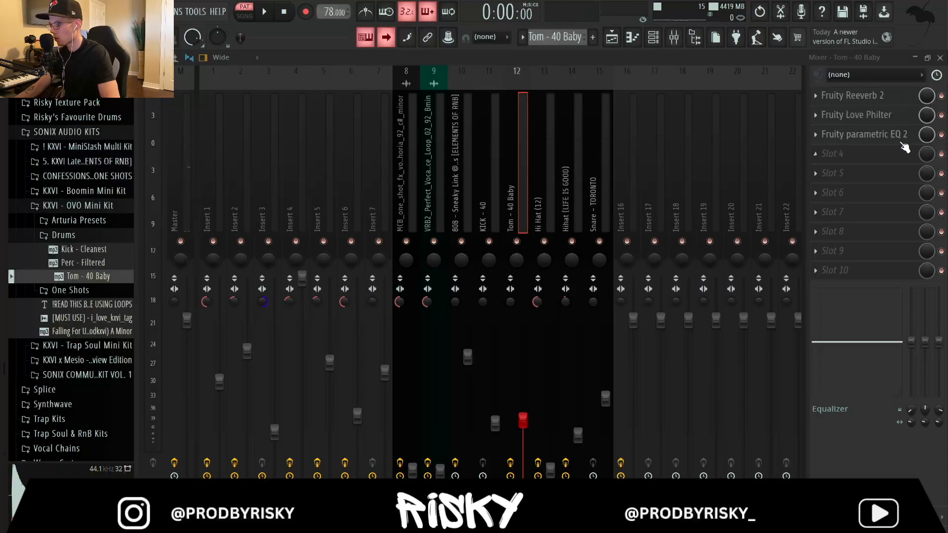
click(868, 98)
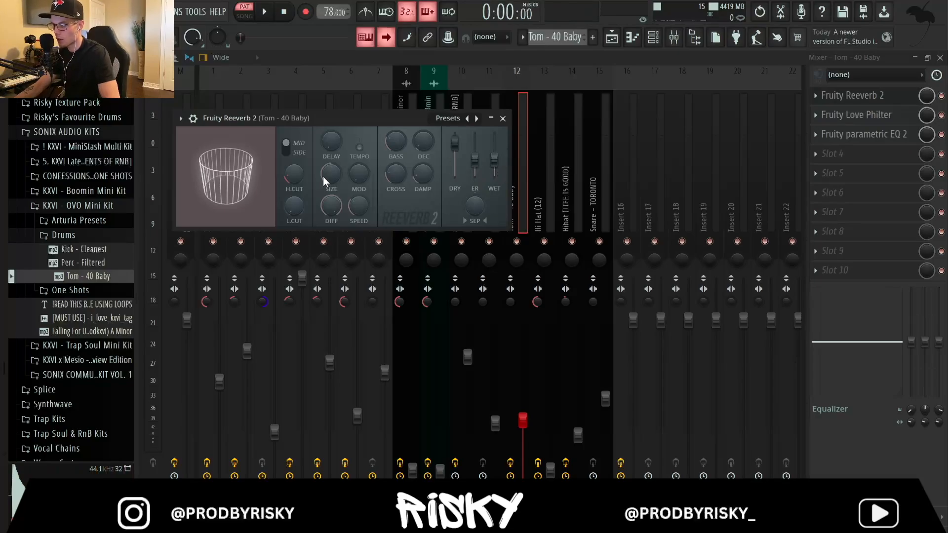
click(859, 115)
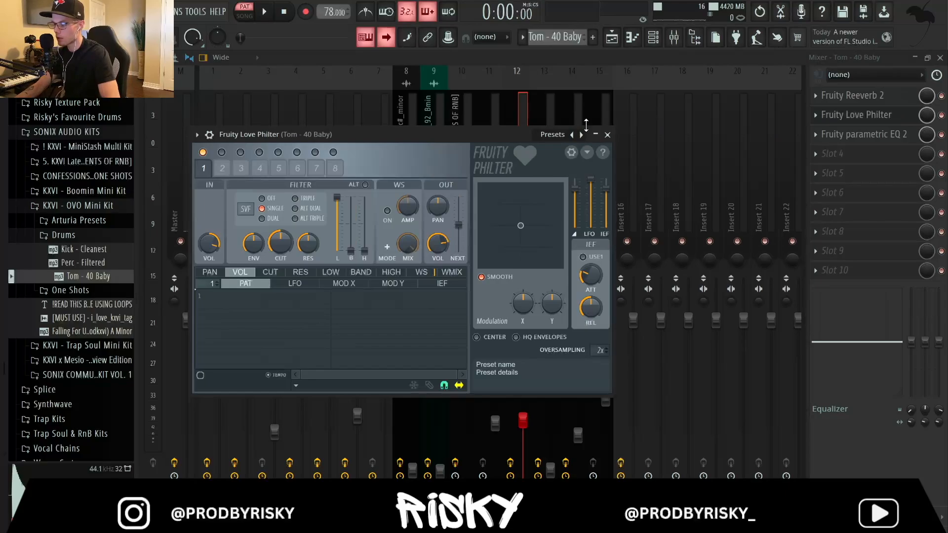
click(864, 134)
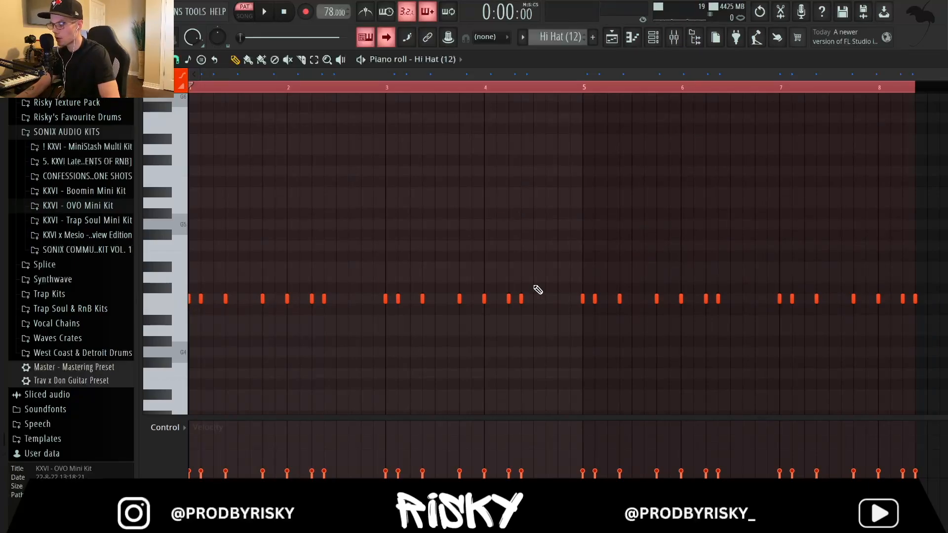
Step: Review the Fruity Delay 3, HalfTime and both Parametric EQ 2 effects on the Hi Hat (12) mixer track, closing their windows
click(680, 46)
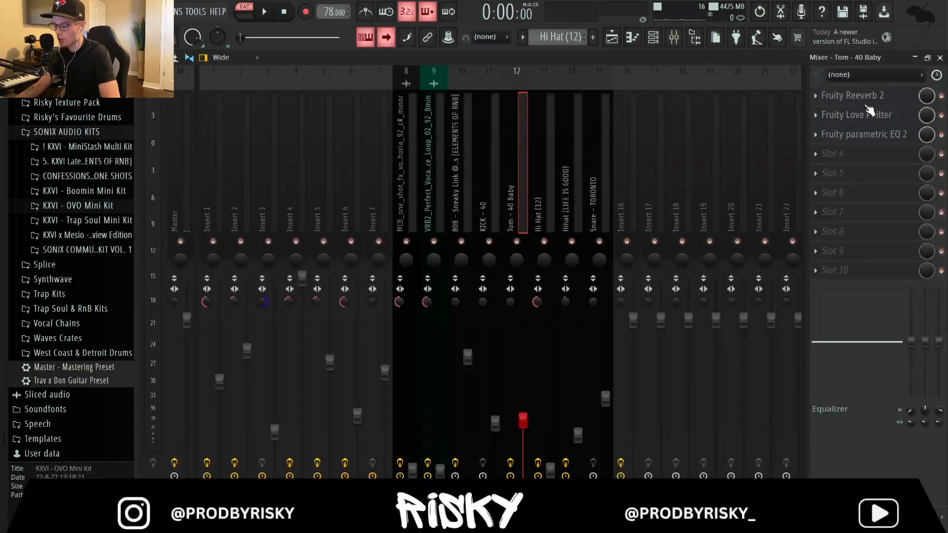
click(551, 197)
click(859, 96)
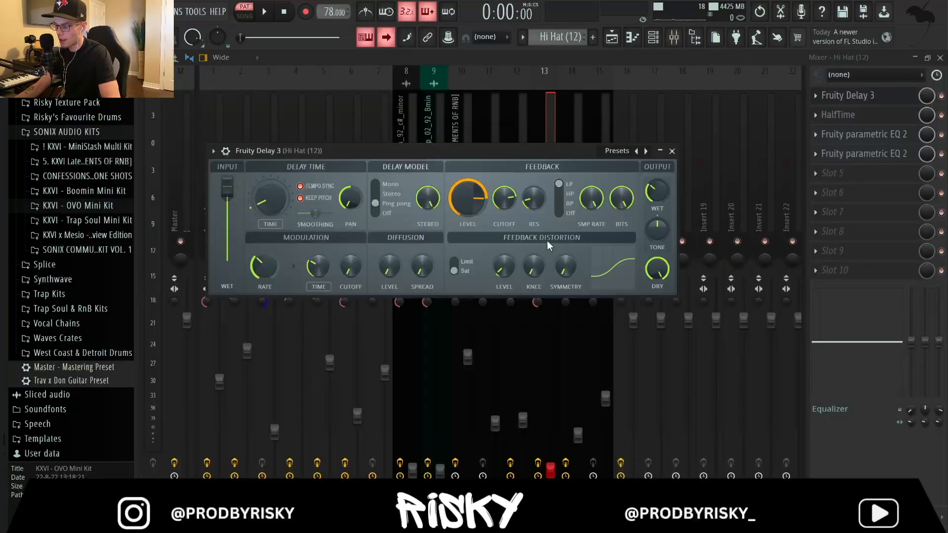
click(672, 151)
click(859, 114)
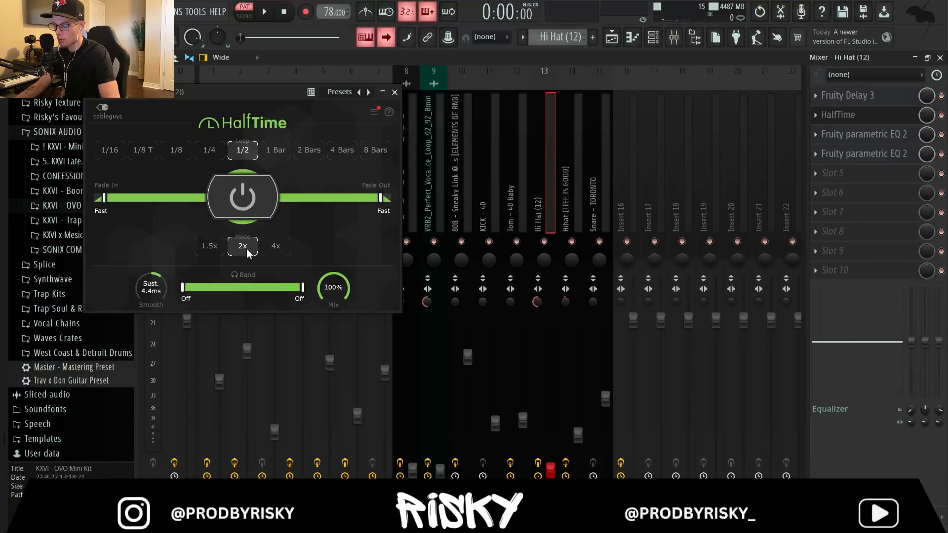
click(397, 92)
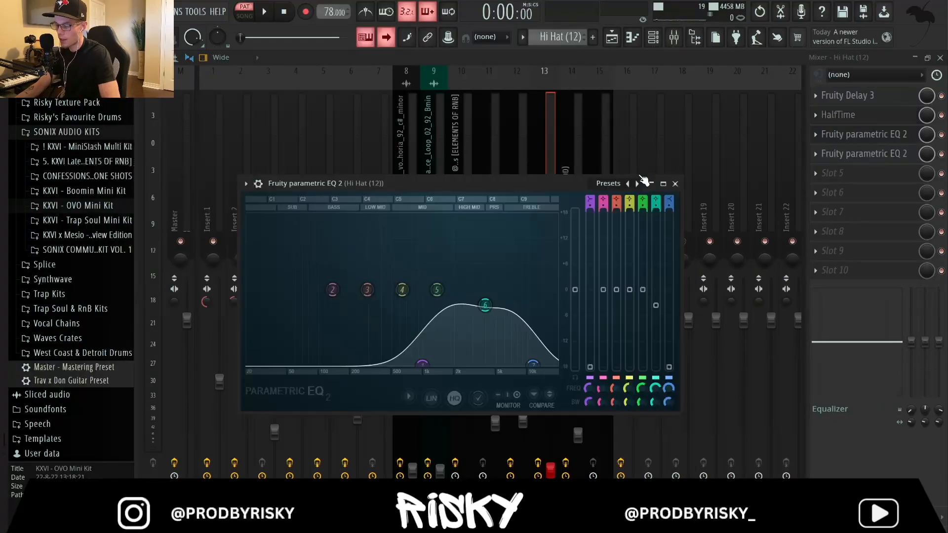
click(675, 184)
click(913, 154)
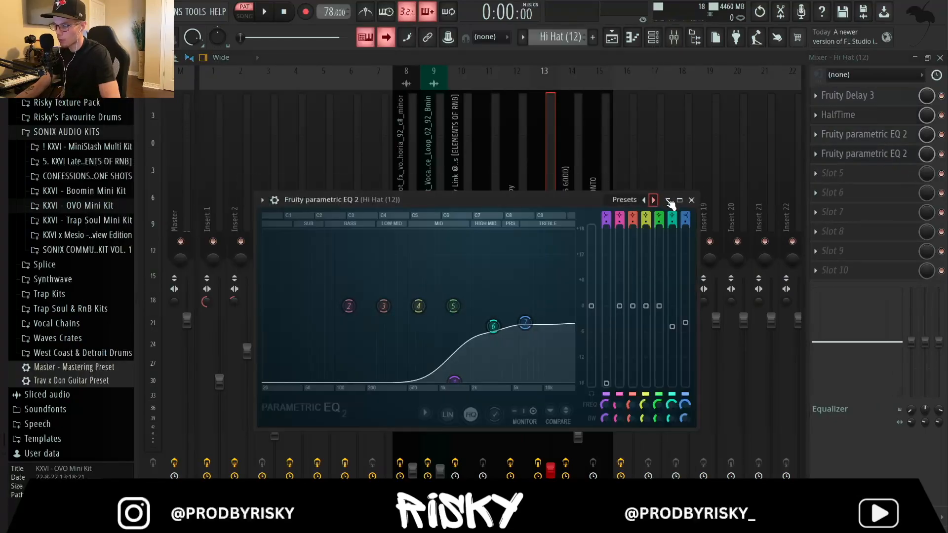
click(674, 183)
Step: Find the Hi Hat (12) clip on Track 14 of the playlist, open its notes in the piano roll and play them
key(F5)
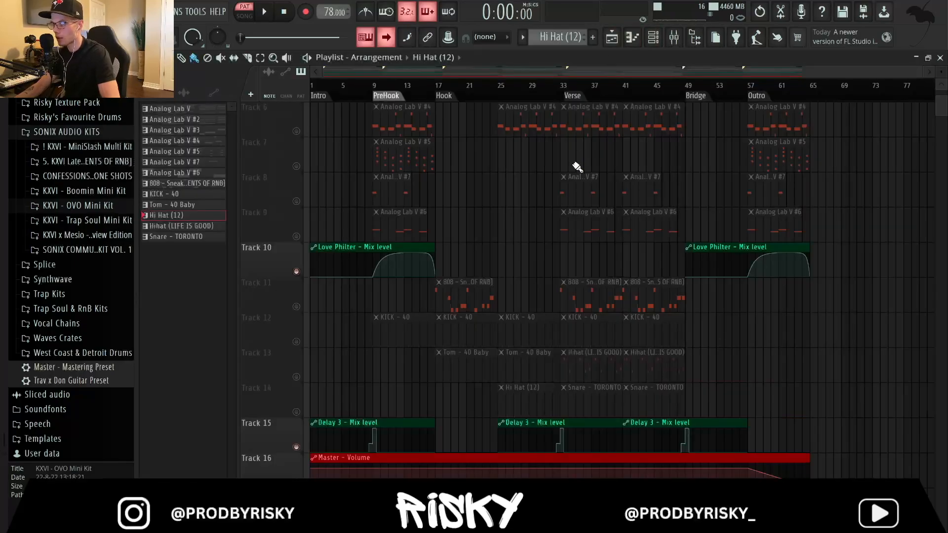
scroll(552, 315, up, 3)
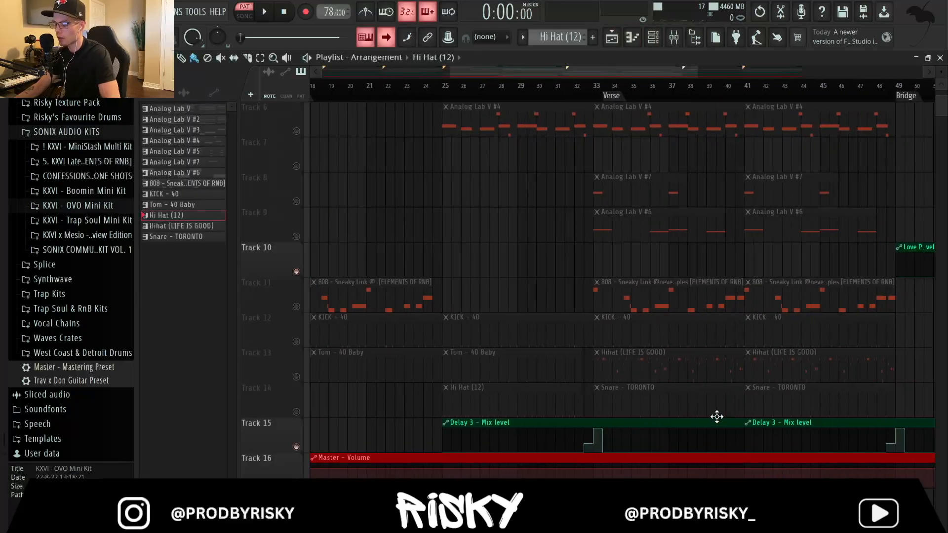
double_click(508, 403)
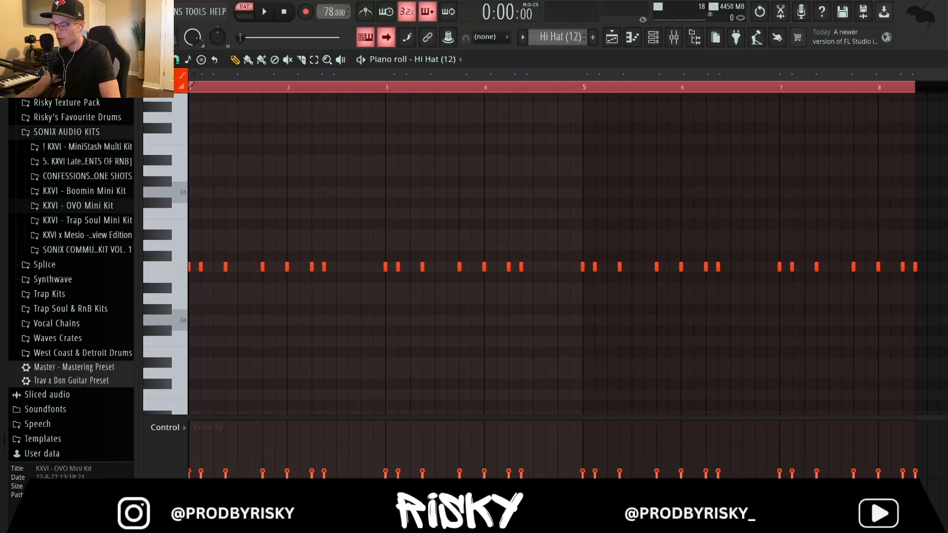
key(space)
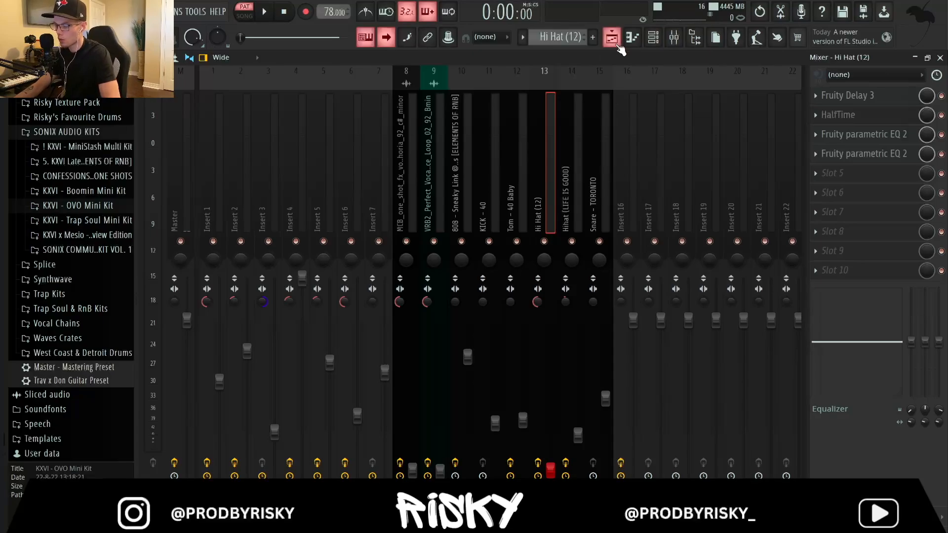
Step: Find the Hihat (LIFE IS GOOD) clip on Track 13 of the playlist and open its notes in the piano roll
click(632, 40)
key(F5)
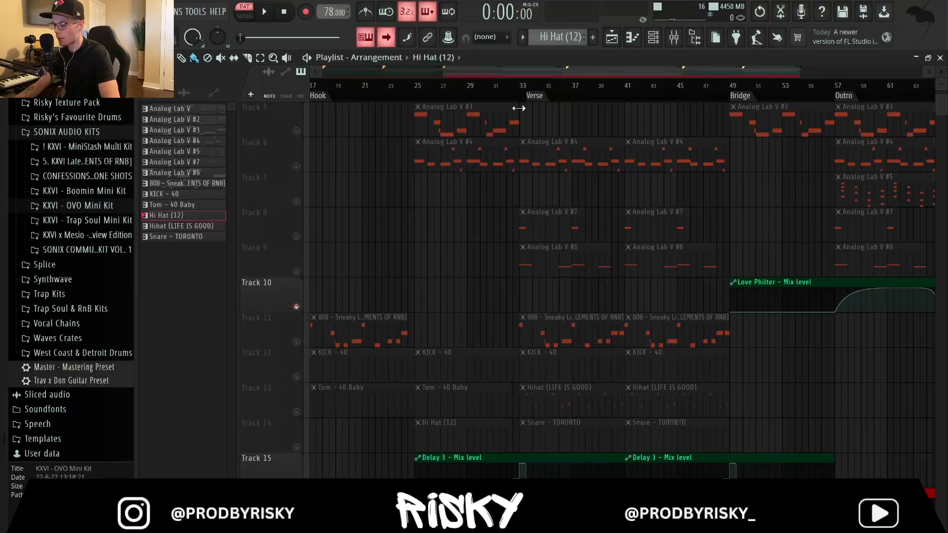
scroll(529, 238, down, 3)
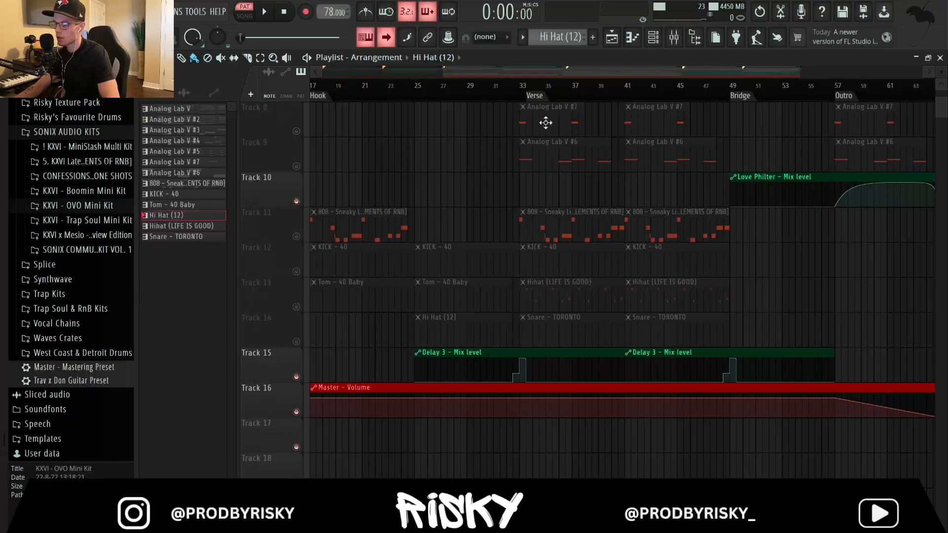
scroll(542, 197, right, 4)
double_click(455, 288)
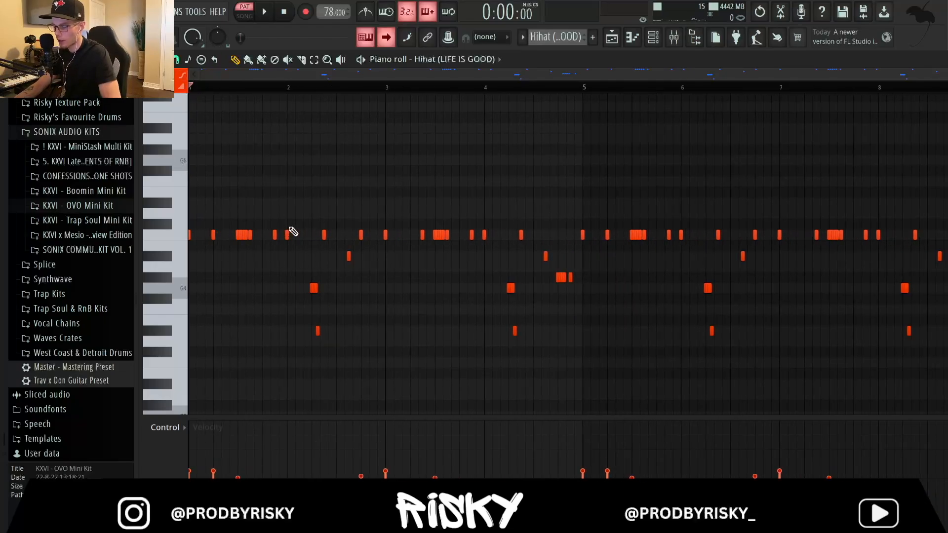
Step: Set the piano roll snap to 1/3 step and examine the hi-hat rolls on that grid
click(177, 60)
click(280, 167)
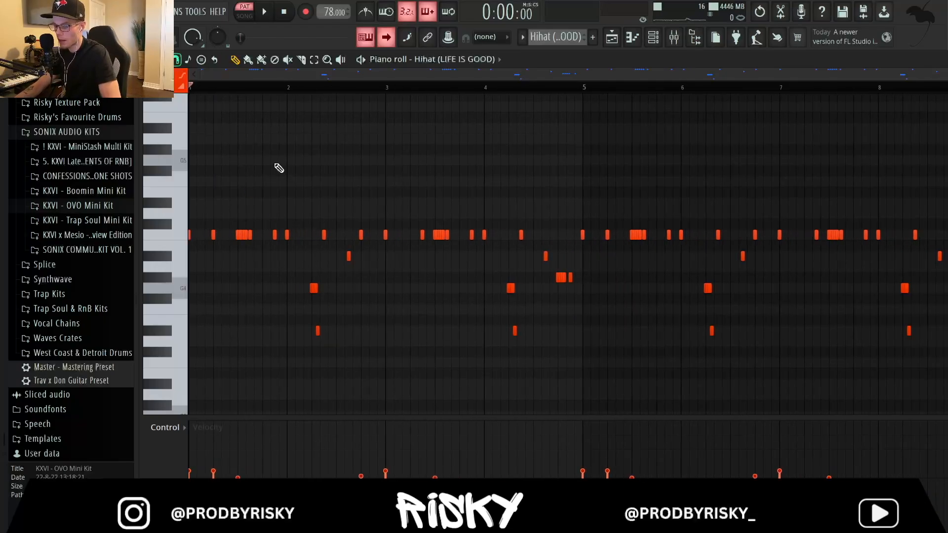
click(177, 61)
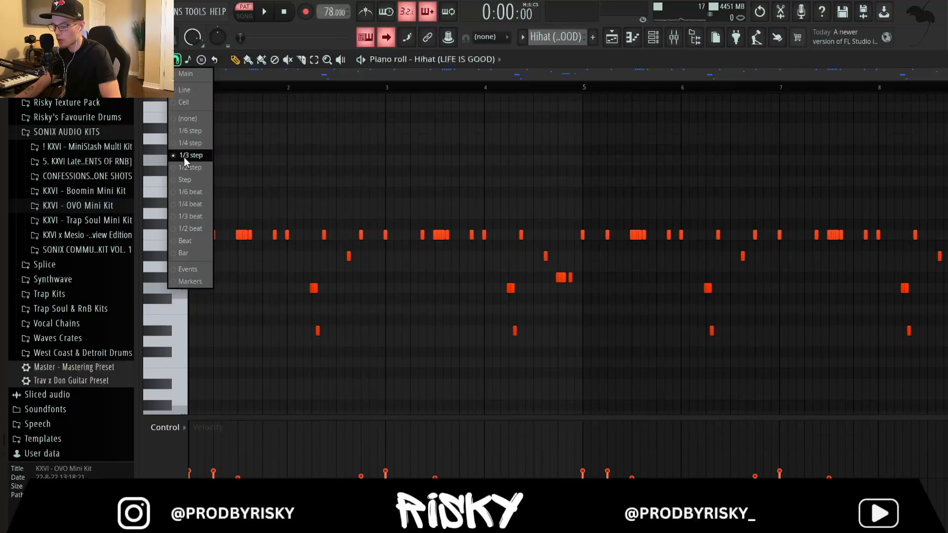
click(185, 156)
scroll(218, 265, up, 3)
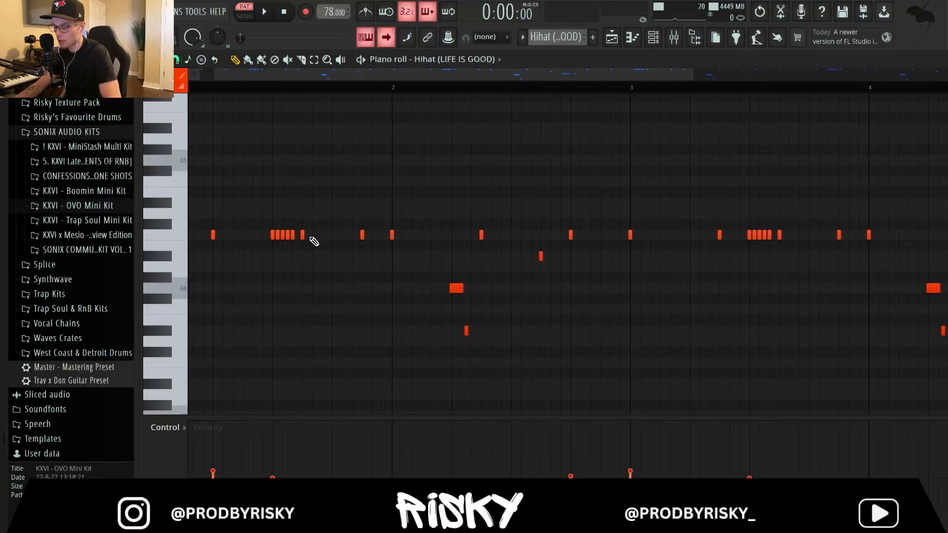
scroll(242, 145, down, 2)
click(177, 60)
click(184, 155)
Step: Try painting a five-note hi-hat roll just above the existing lower-pitched roll after bar 2, and undo it
scroll(391, 281, up, 3)
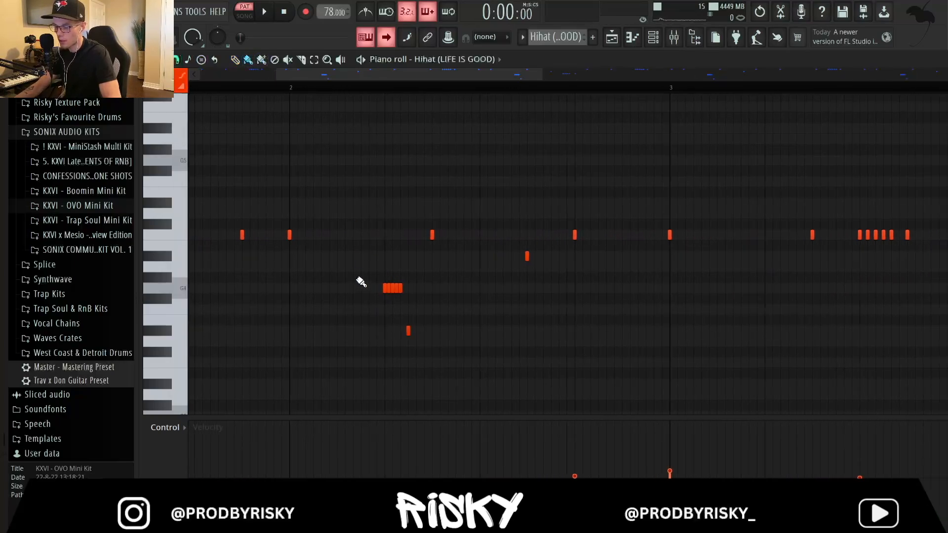
scroll(360, 281, up, 3)
click(419, 288)
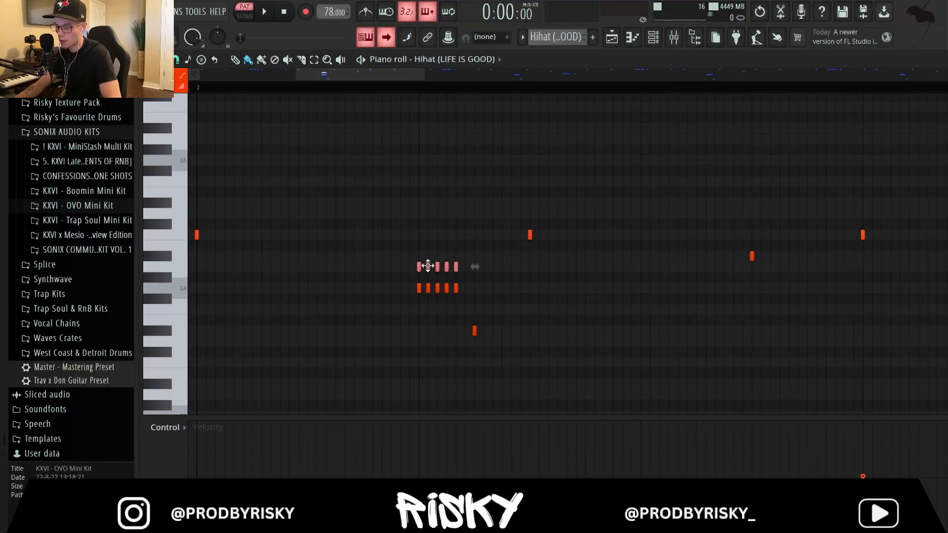
key(ctrl+z)
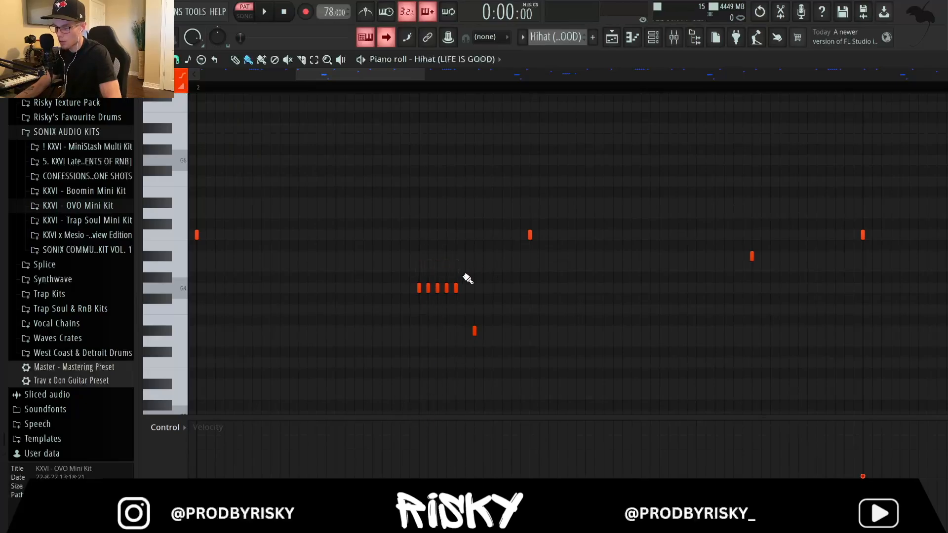
scroll(468, 277, down, 6)
click(235, 60)
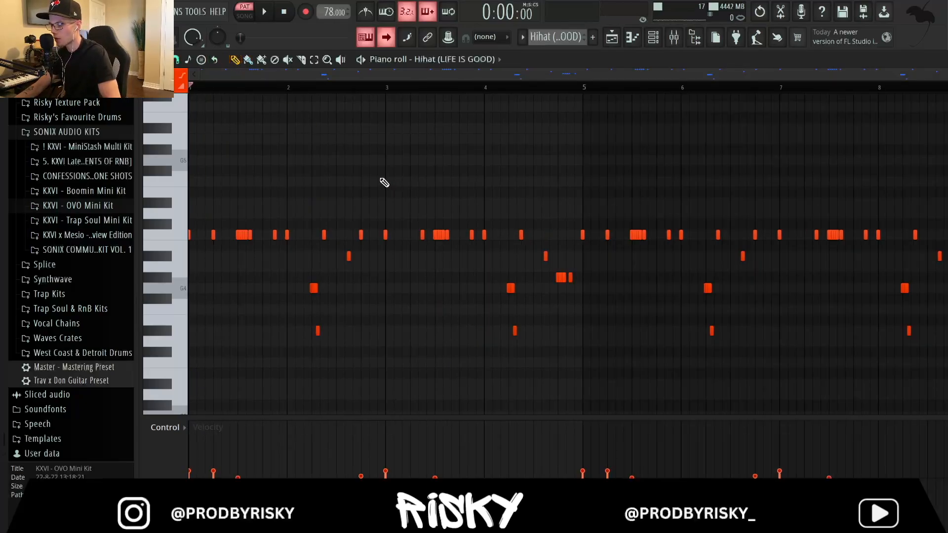
Step: Play the hi-hat pattern and review the HalfTime and Fruity Parametric EQ 2 settings on the Hihat (LIFE IS GOOD) mixer track
key(space)
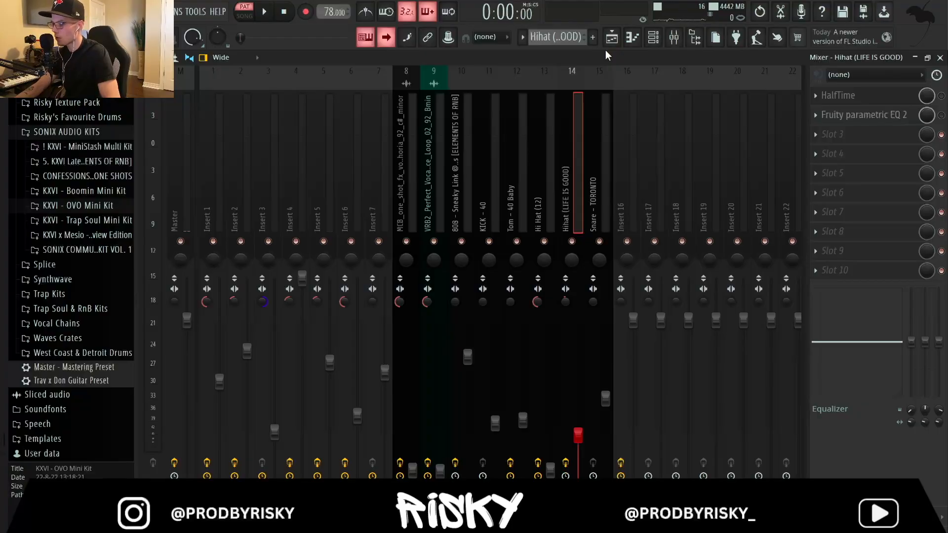
click(903, 97)
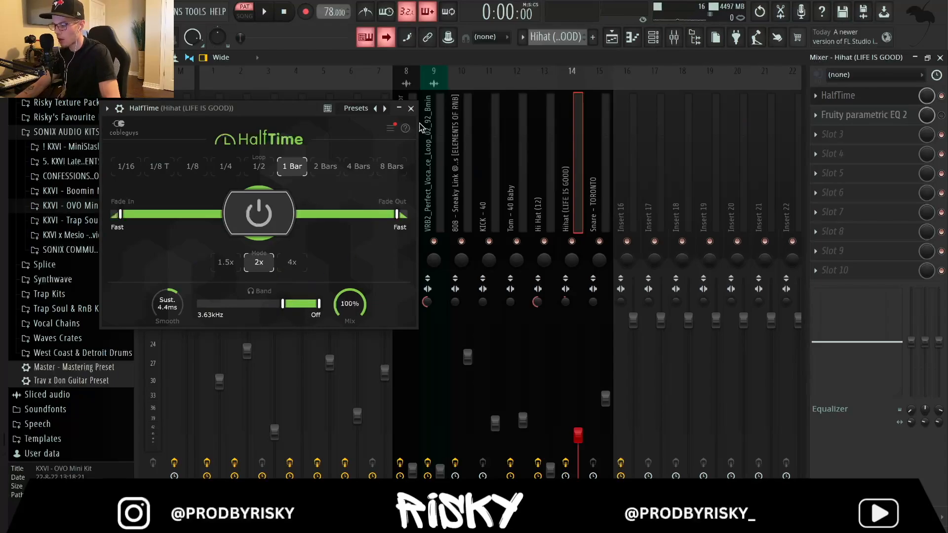
click(411, 108)
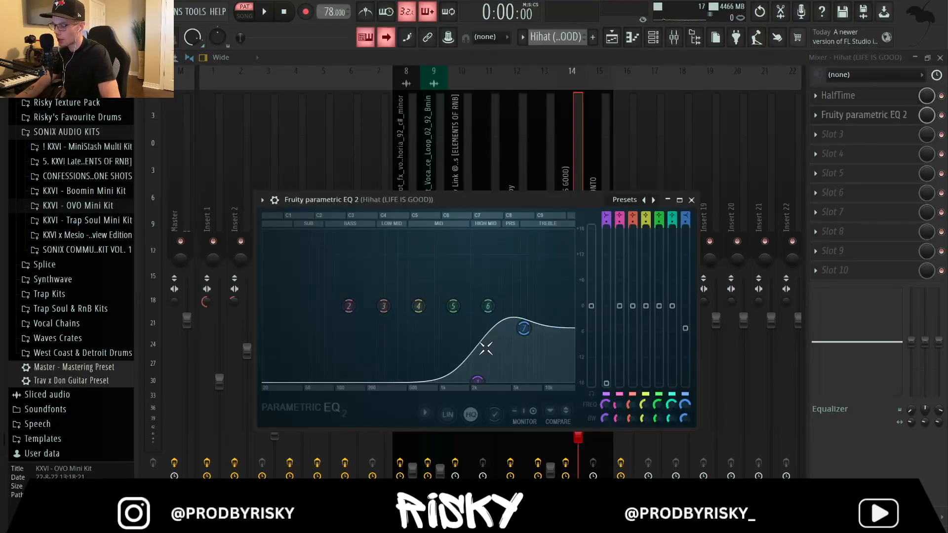
click(692, 199)
Step: Return to the Hihat (LIFE IS GOOD) notes in the piano roll and play the pattern with its effects
click(653, 40)
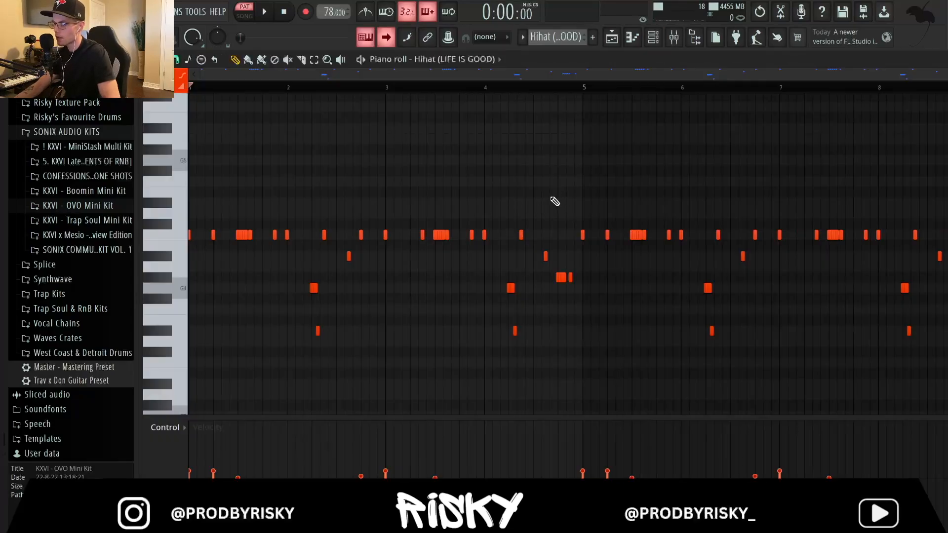
key(space)
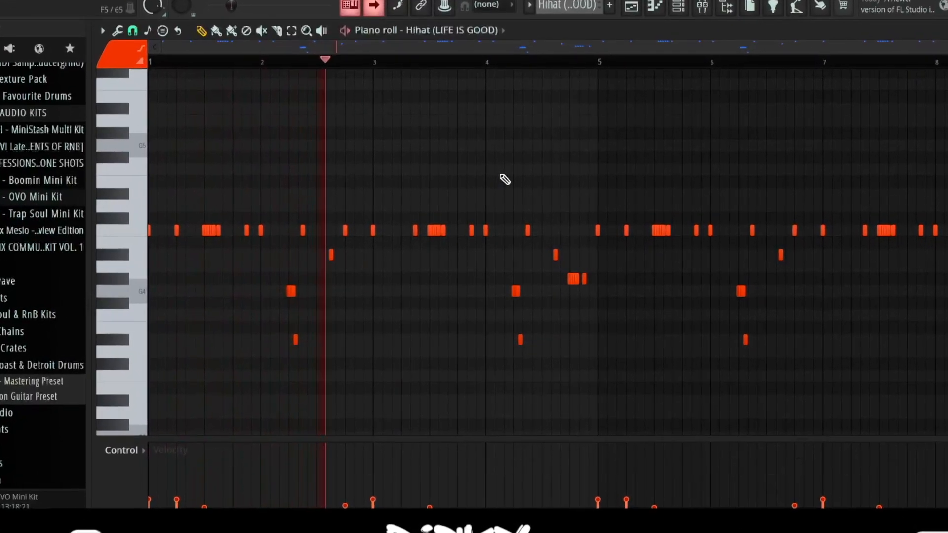
key(space)
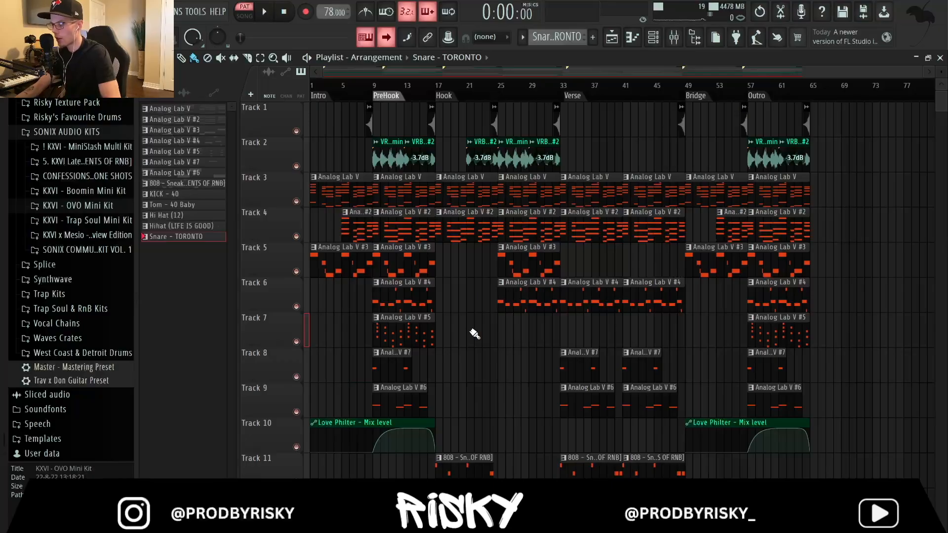
Step: Examine the Love Philter - Mix level automation on Track 10 and the automation options for Fruity Love Philter's mix level on the Master track
scroll(462, 332, down, 2)
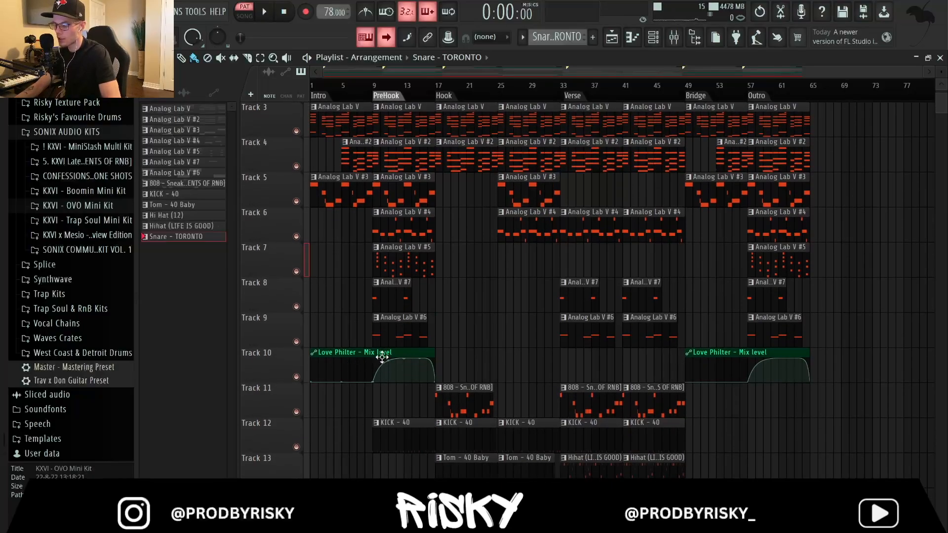
scroll(383, 360, up, 5)
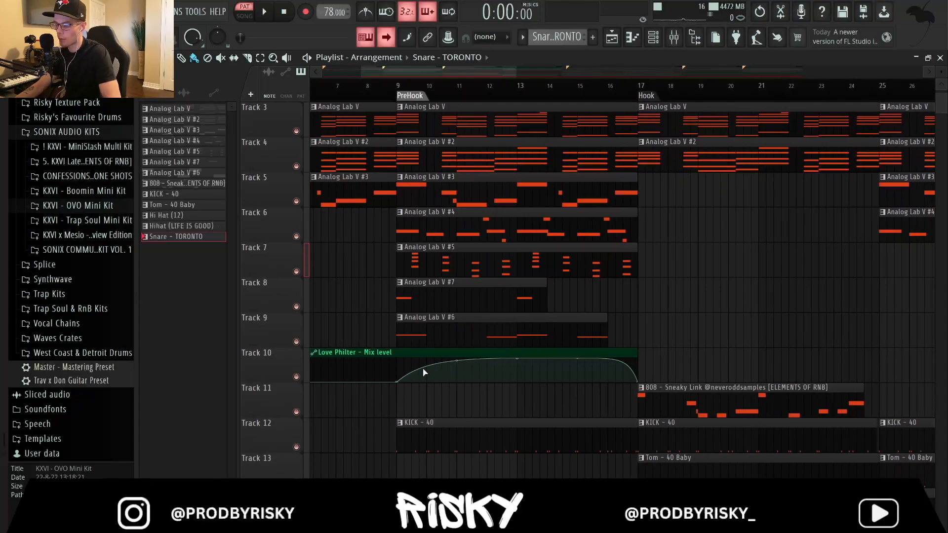
key(F9)
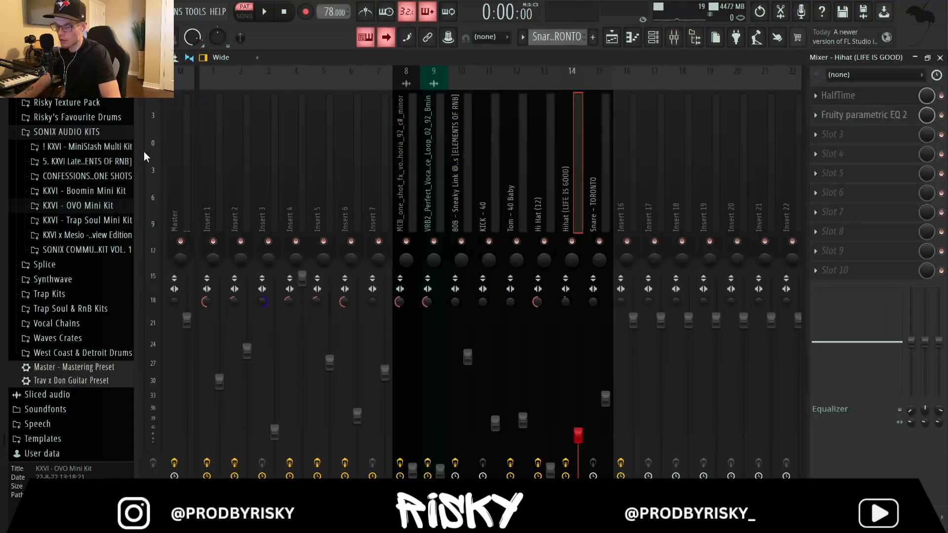
click(176, 144)
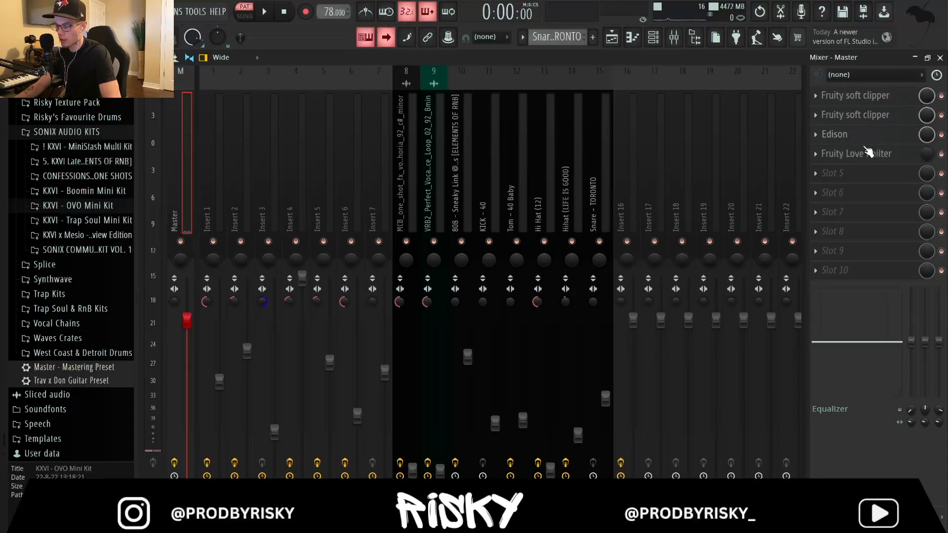
right_click(928, 155)
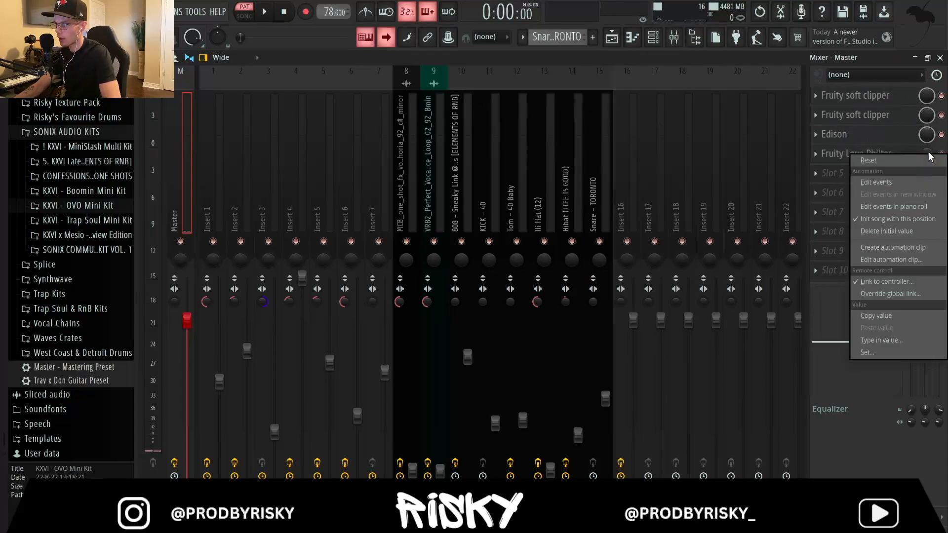
click(893, 248)
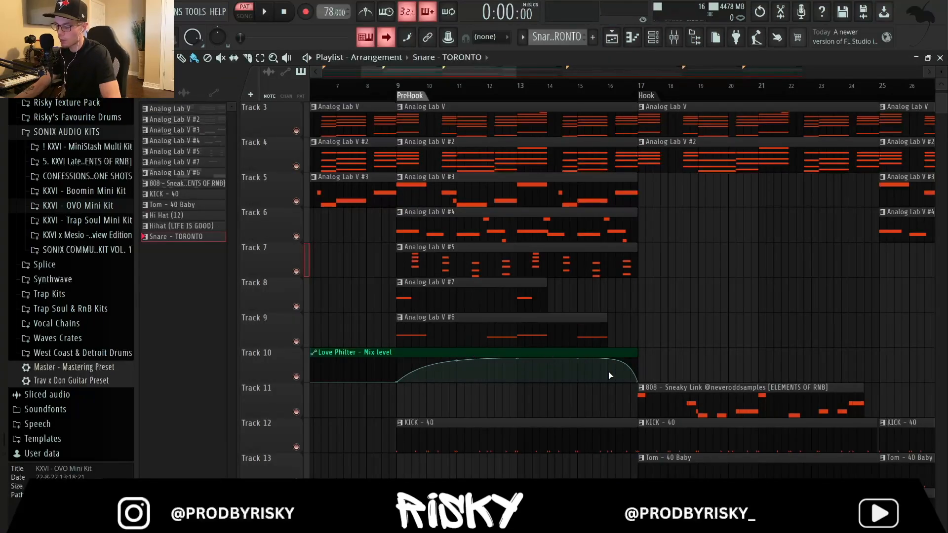
Step: Review the second Love Philter - Mix level clip spanning the Bridge and Outro in the playlist
scroll(483, 298, down, 4)
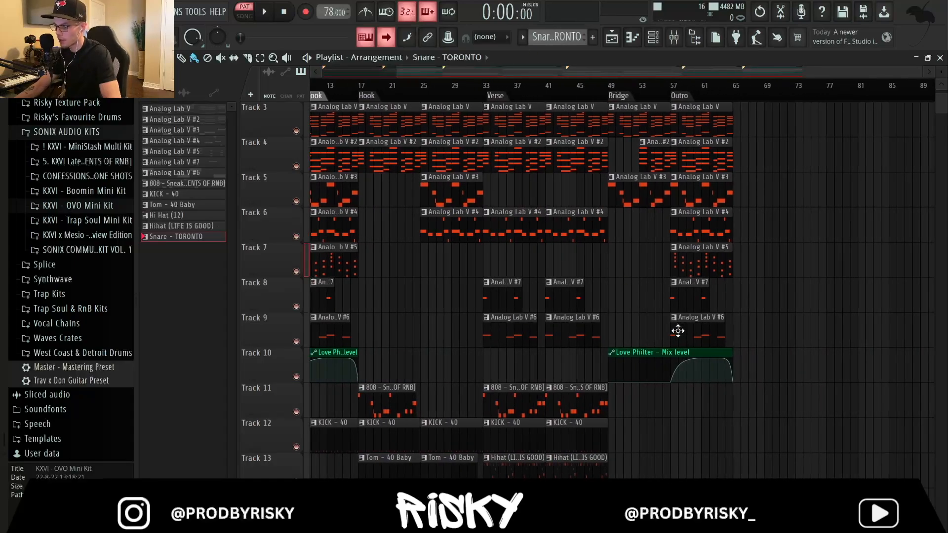
scroll(677, 328, down, 2)
scroll(677, 327, right, 3)
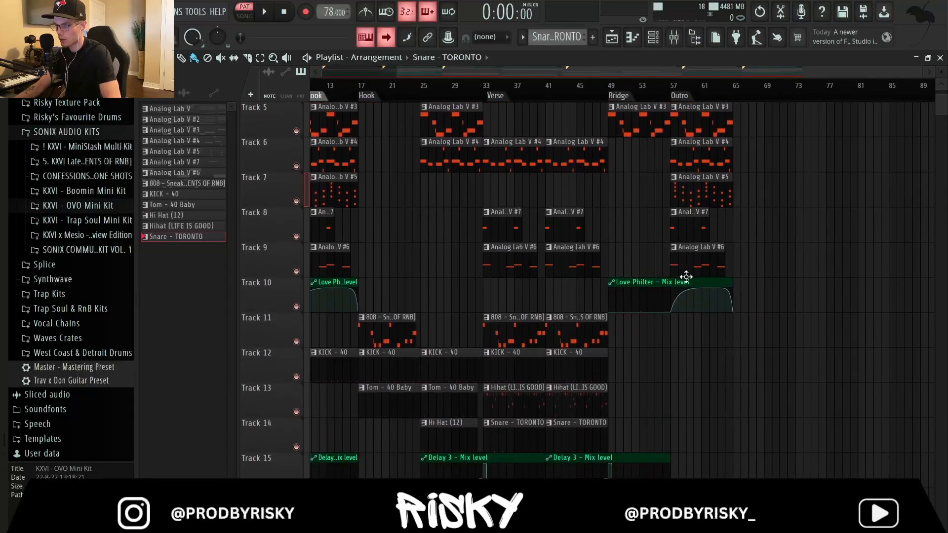